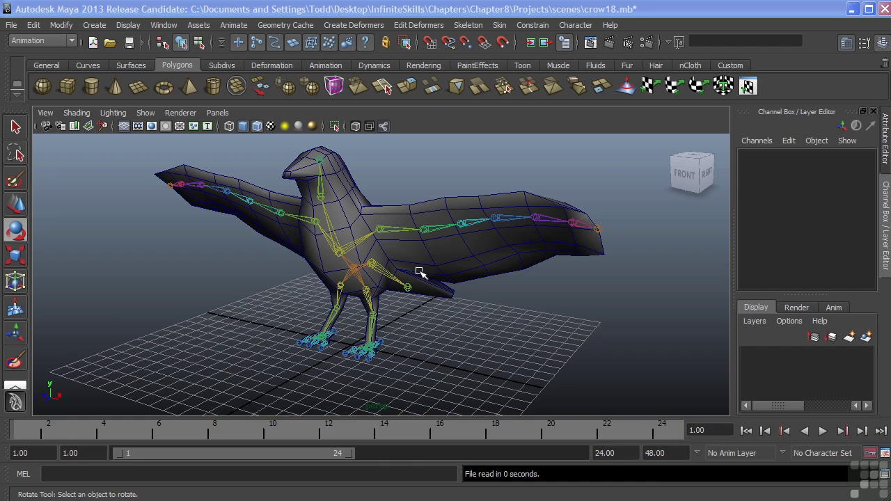
Select the l_wing1 joint at the root of the crow's left wing
click(384, 252)
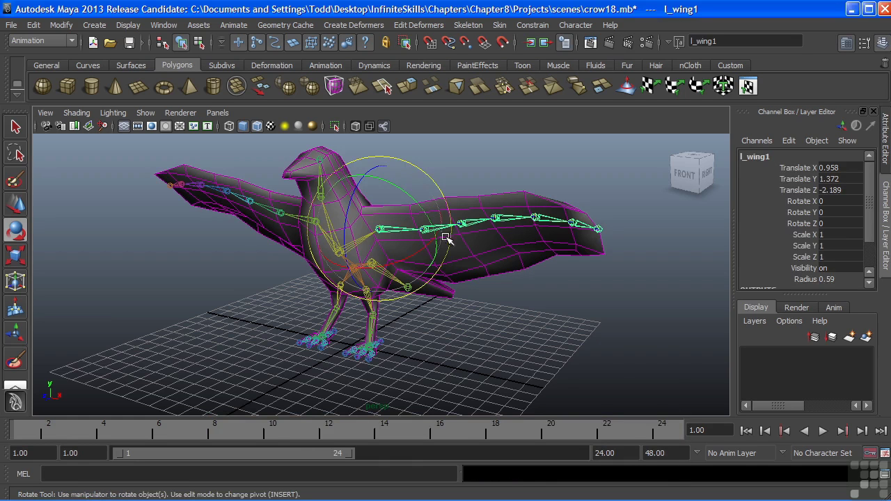
key(q)
key(e)
drag(389, 268, 332, 278)
drag(400, 312, 317, 242)
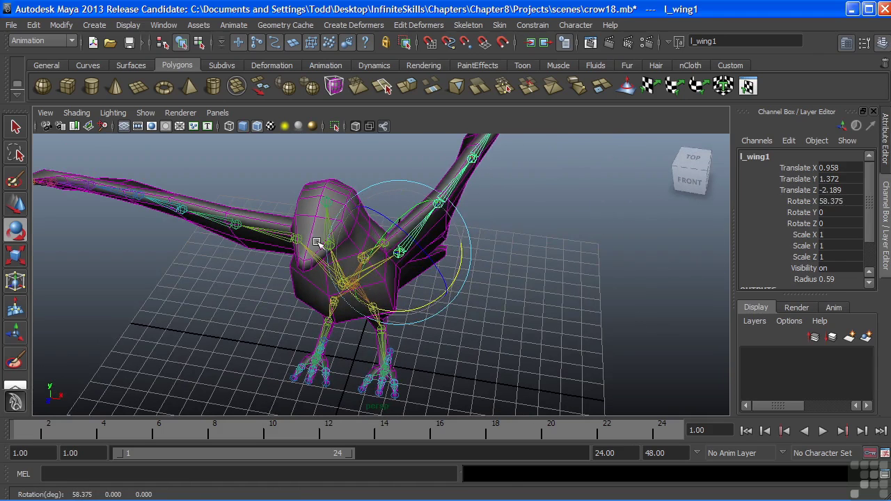
drag(406, 311, 352, 260)
key(ctrl+z)
key(ctrl+z)
key(ctrl+z)
key(ctrl+z)
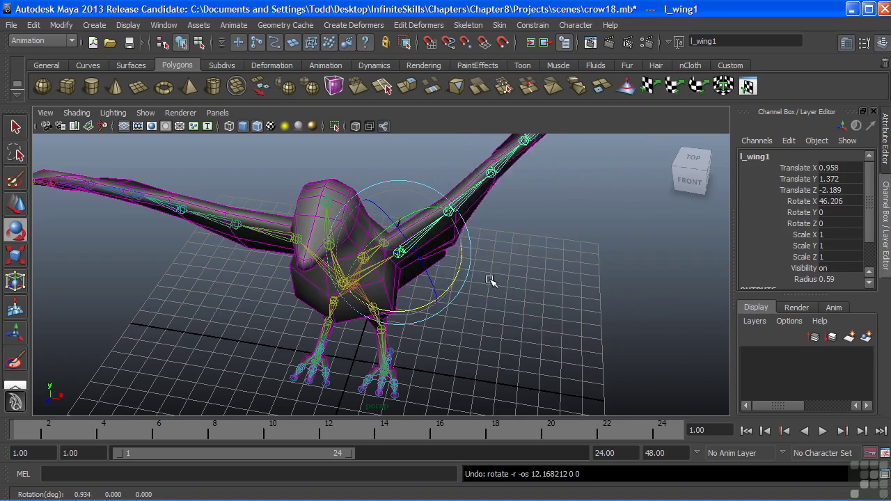
alt+drag(471, 287, 406, 269)
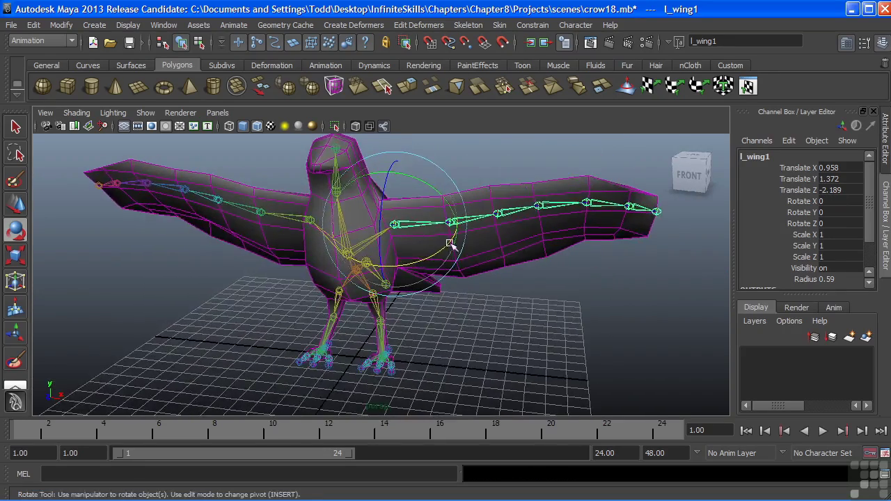
alt+drag(450, 248, 352, 244)
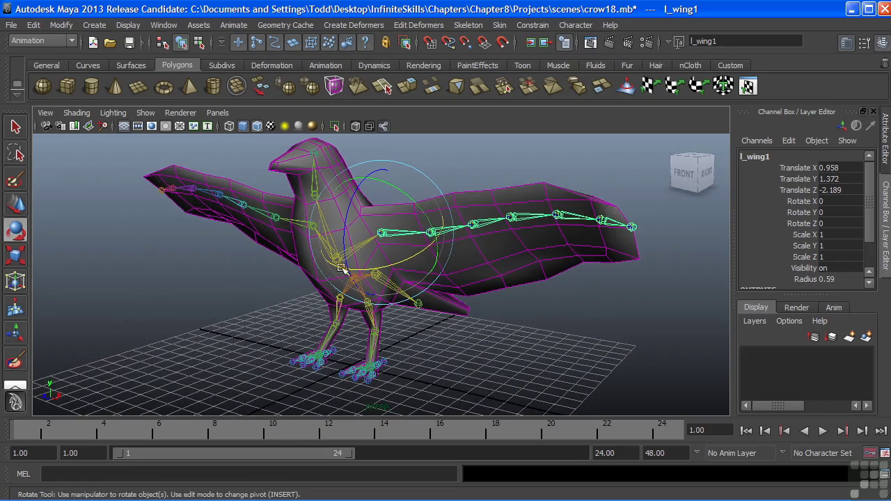
alt+middle_drag(415, 264, 402, 261)
alt+drag(401, 261, 402, 269)
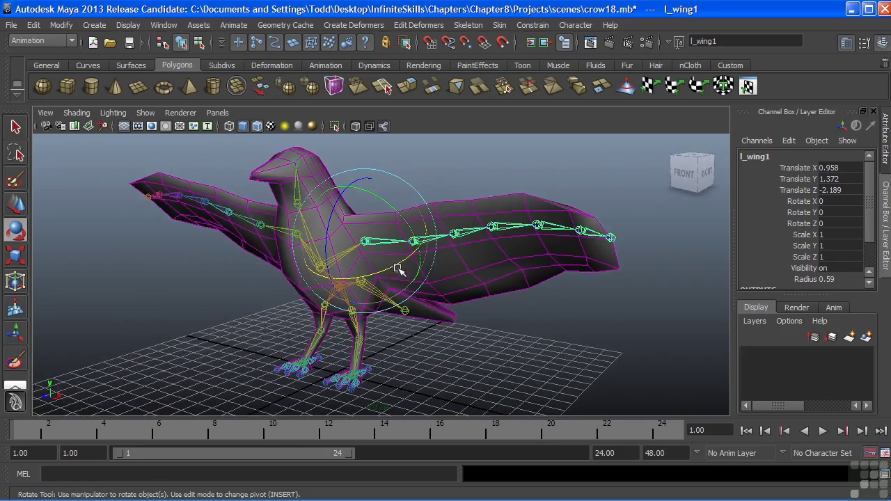
alt+drag(563, 257, 513, 278)
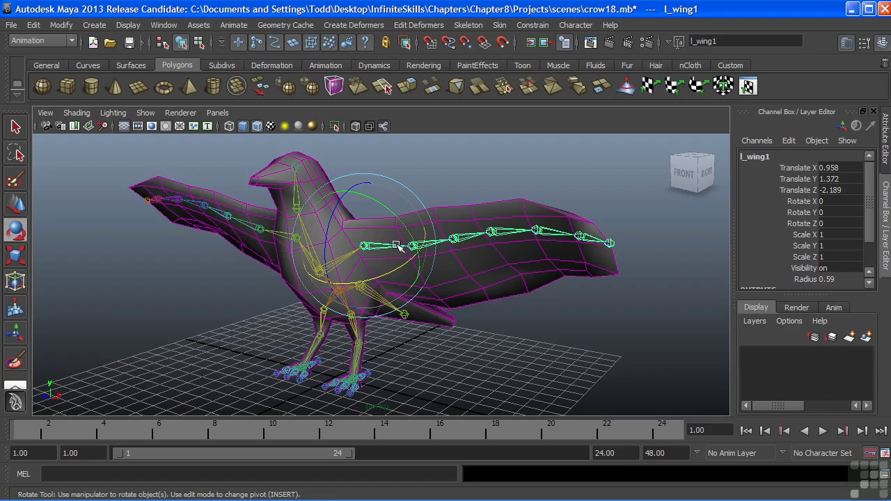
click(471, 261)
Open the Paint Skin Weights Tool option box on the crow mesh, showing l_wing1's weight influence
alt+right_drag(450, 254, 474, 271)
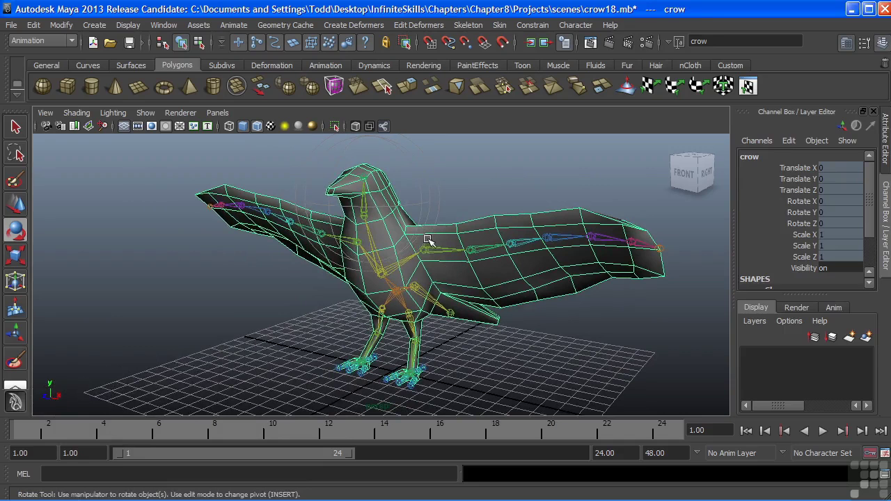
click(500, 26)
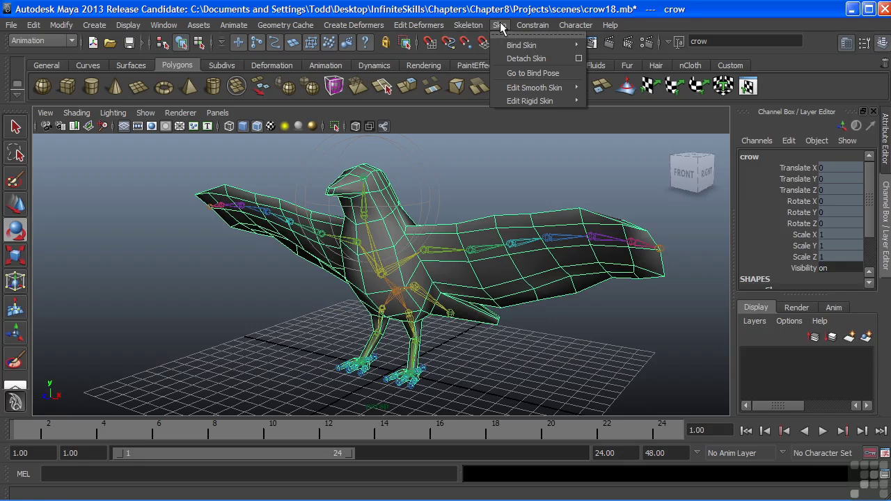
mouse_move(524, 90)
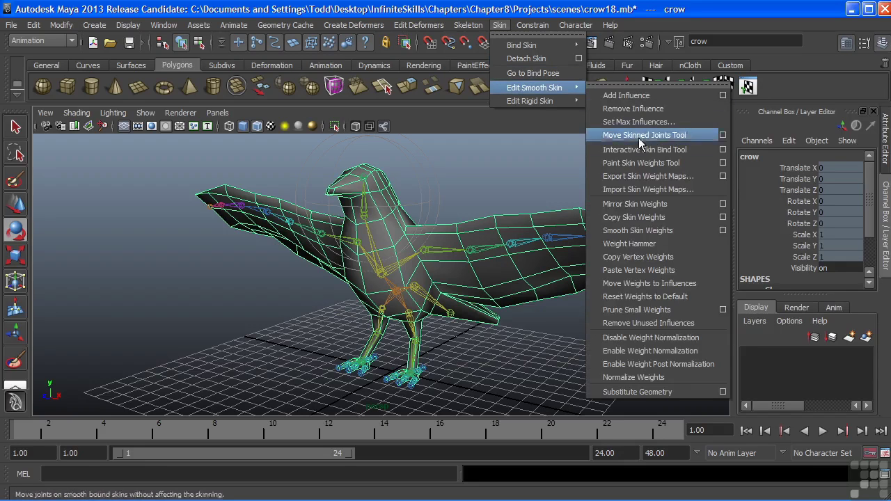
click(724, 164)
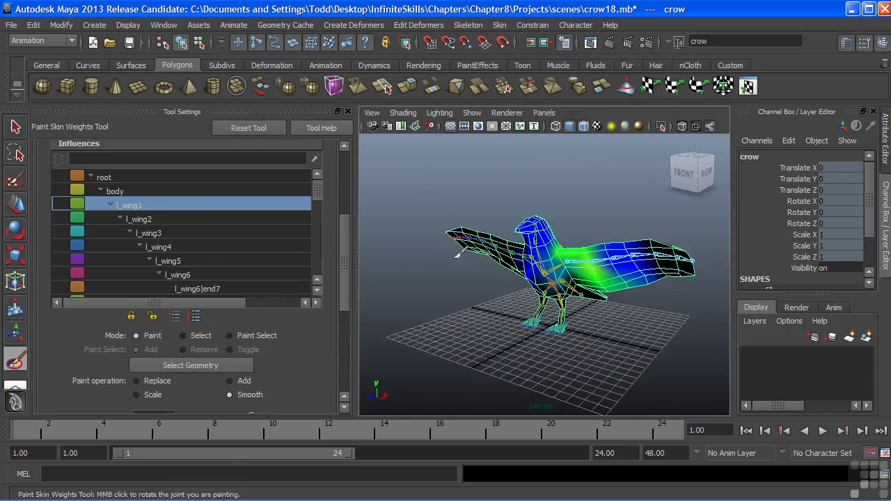
scroll(520, 259, up, 2)
scroll(523, 259, up, 3)
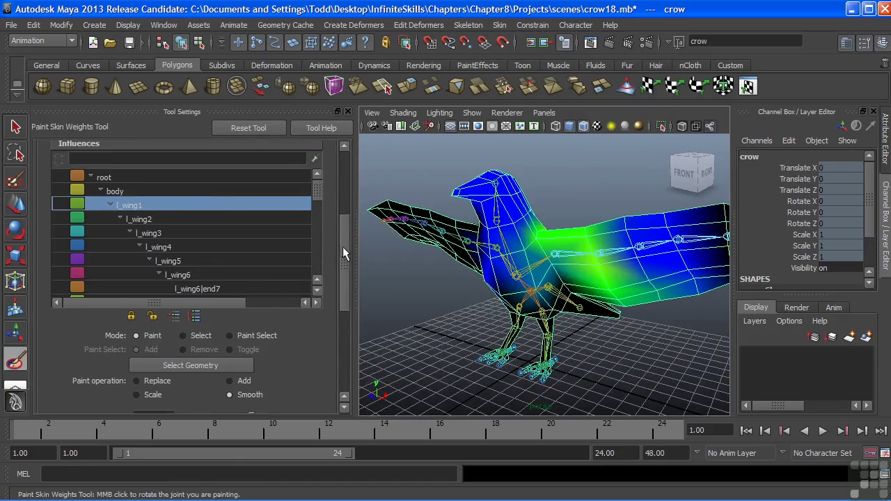
drag(343, 247, 340, 221)
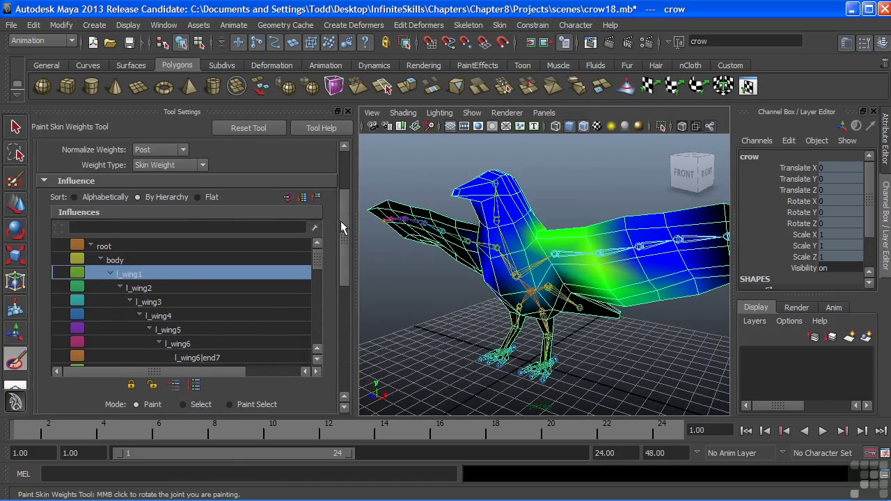
click(117, 261)
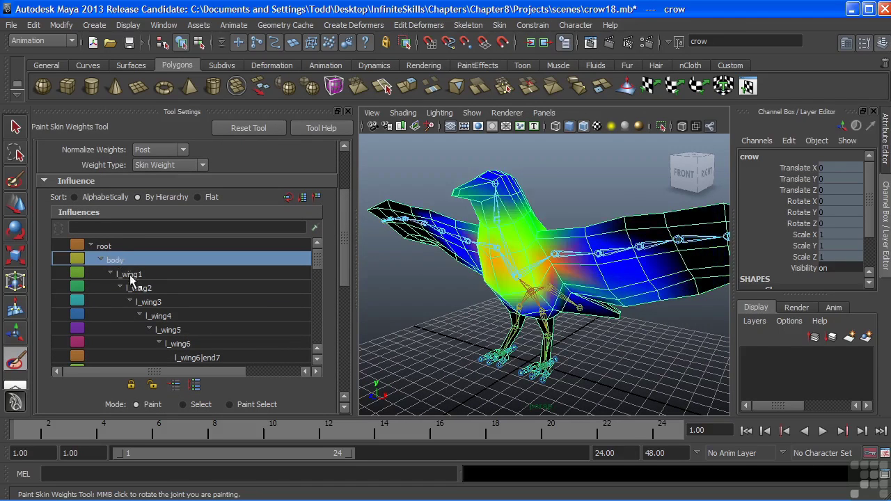
click(132, 276)
click(143, 289)
click(148, 302)
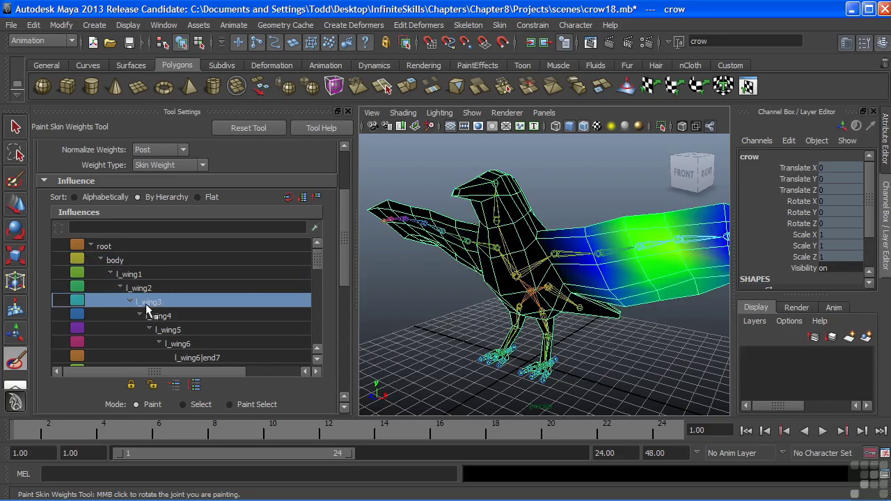
click(160, 316)
click(154, 302)
click(143, 288)
click(131, 274)
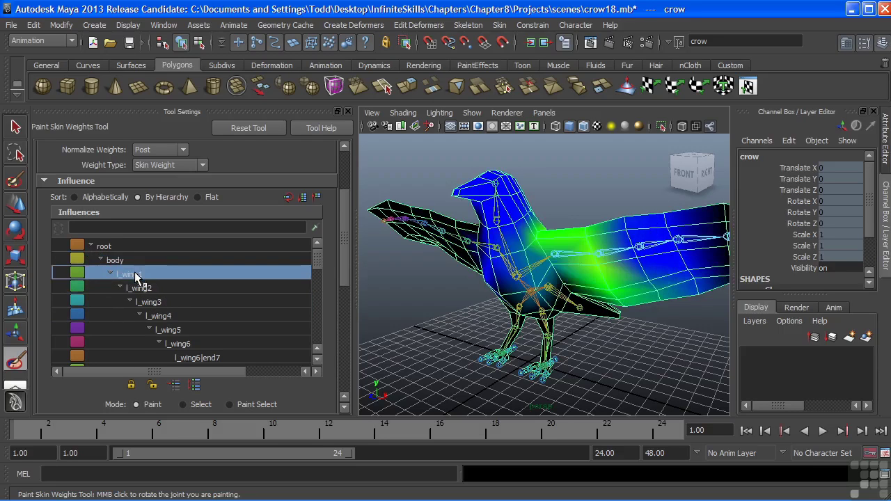
drag(345, 254, 344, 213)
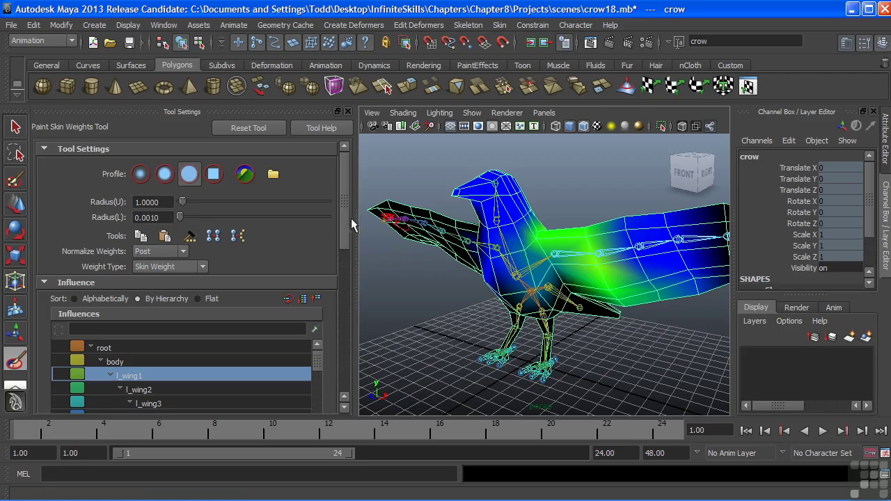
scroll(345, 221, down, 2)
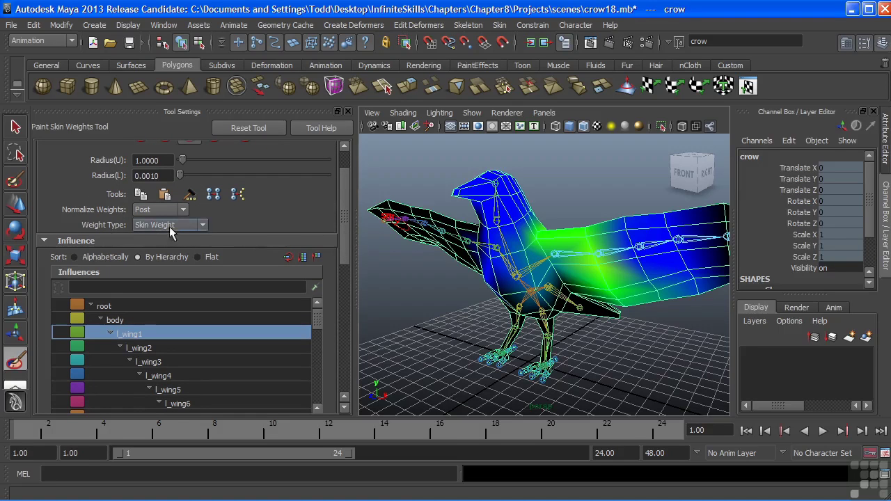
click(171, 226)
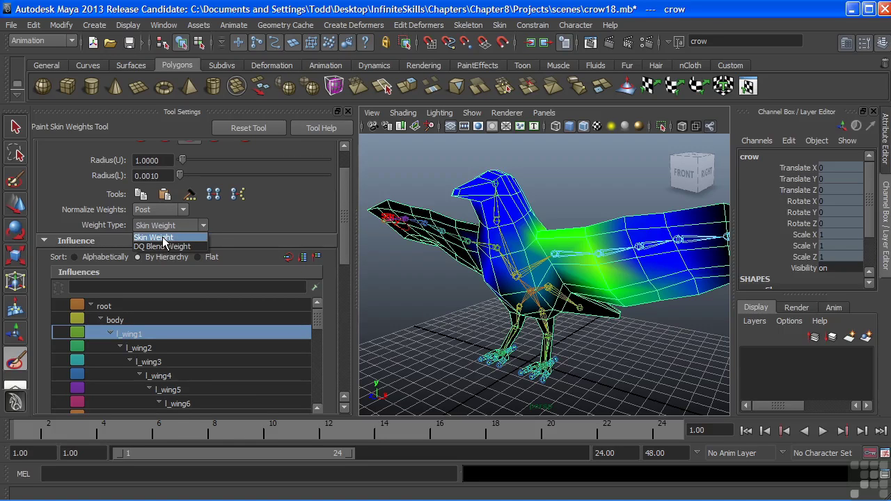
click(342, 227)
scroll(341, 224, down, 6)
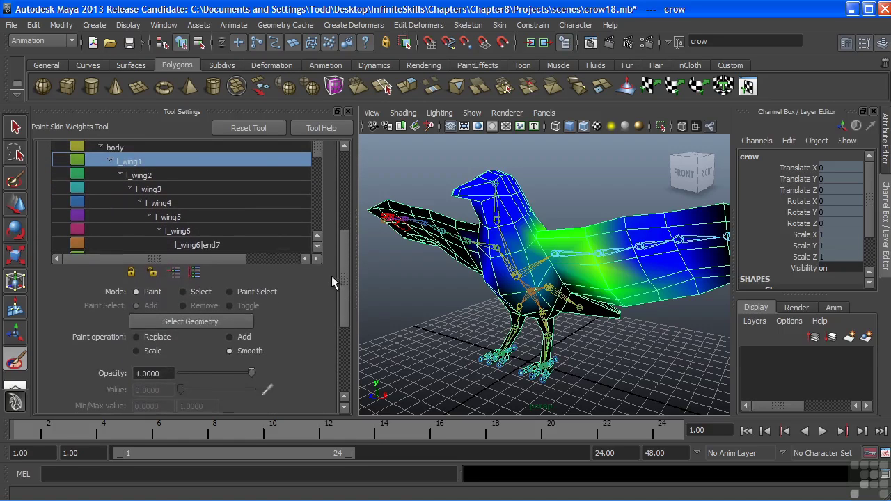
Switch the paint operation from Smooth to Replace, with the paint value at 0.0000
scroll(548, 253, up, 3)
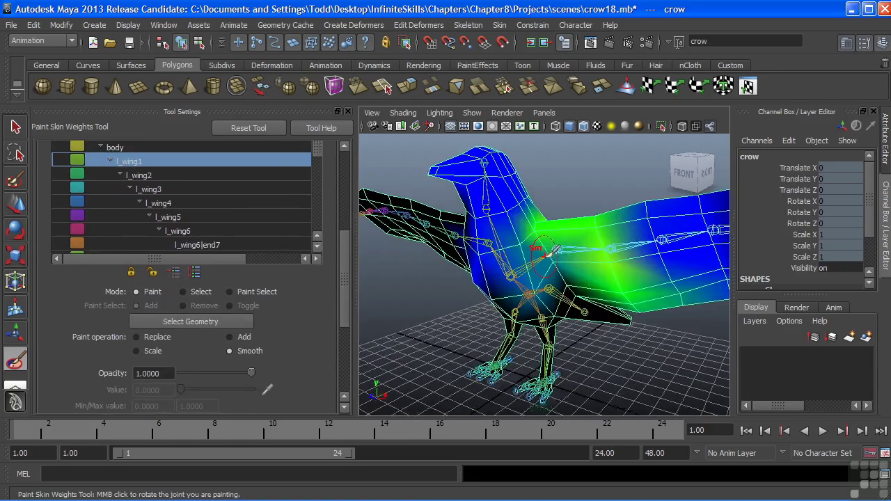
alt+drag(548, 253, 538, 249)
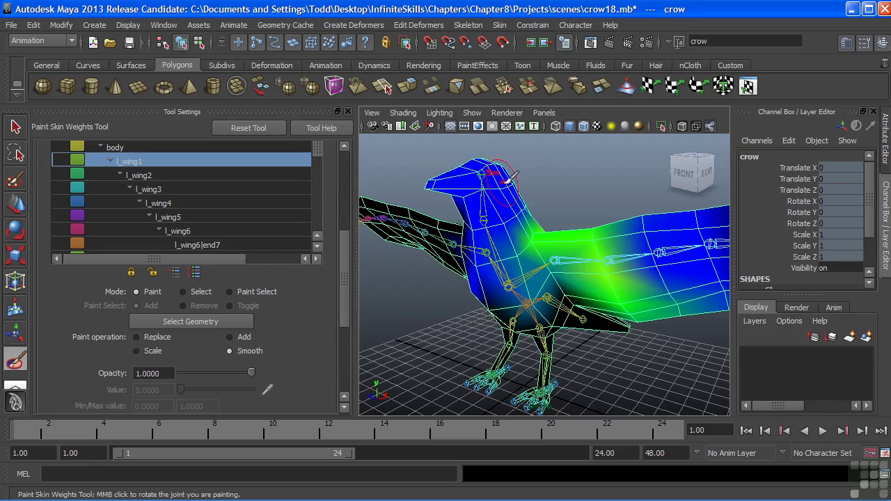
drag(348, 265, 342, 183)
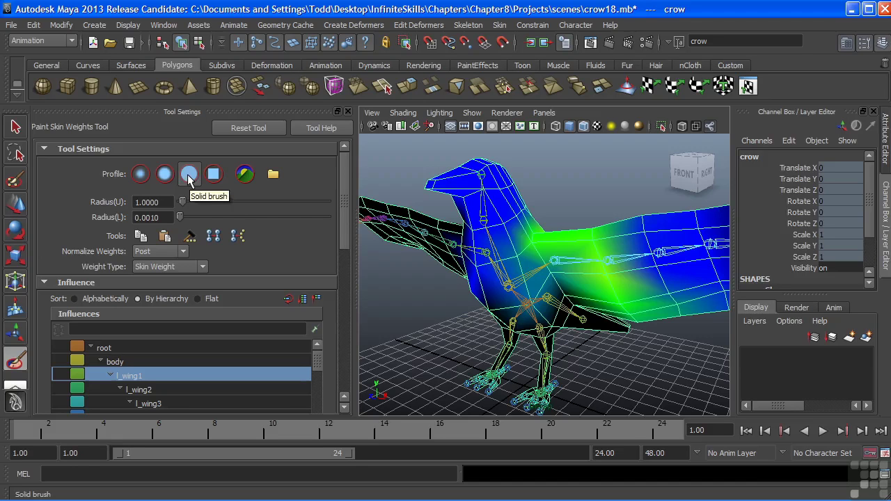
drag(343, 202, 337, 299)
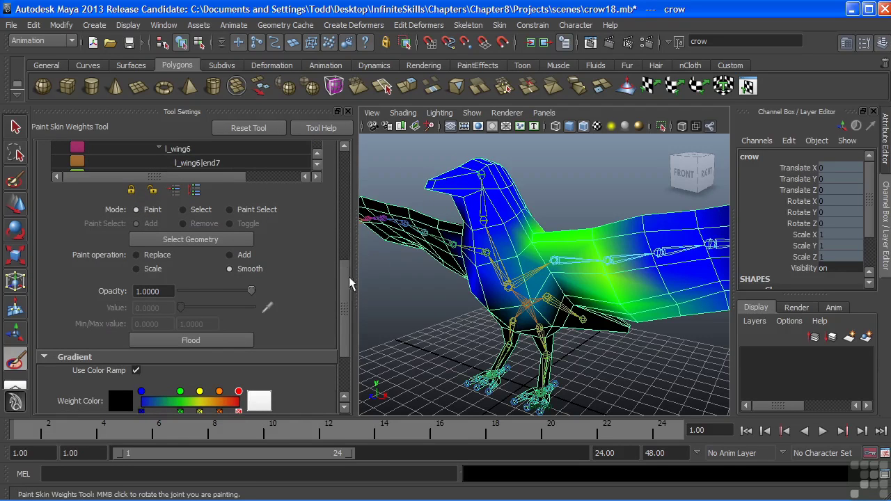
drag(344, 278, 342, 287)
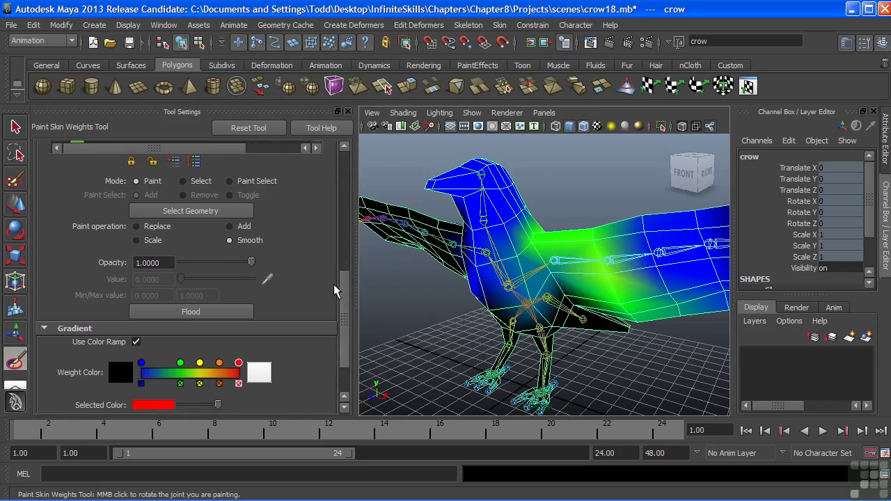
click(153, 227)
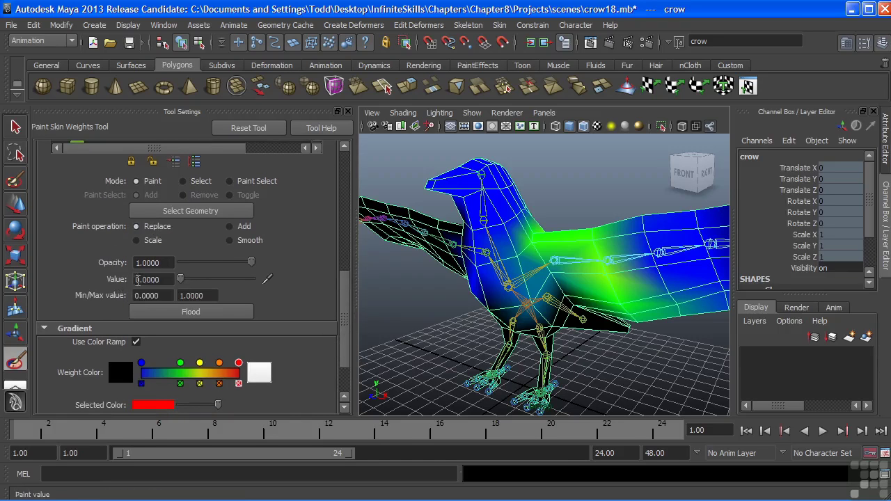
double_click(164, 280)
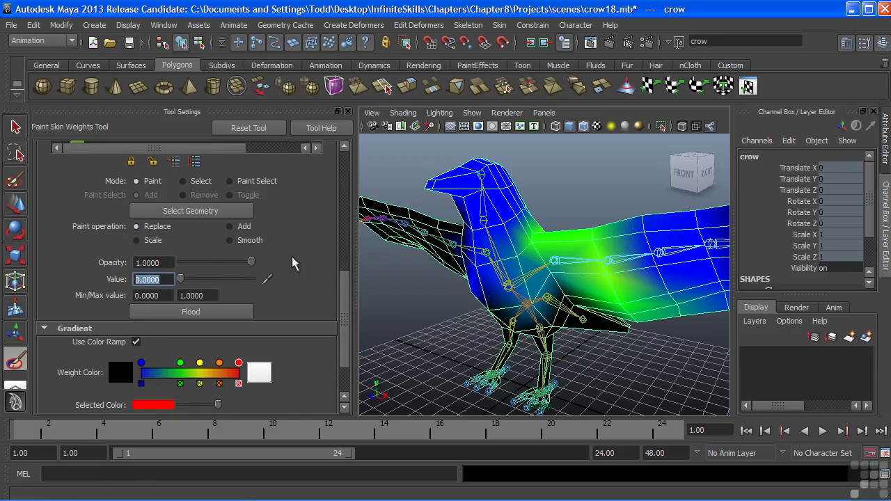
middle_drag(465, 237, 479, 212)
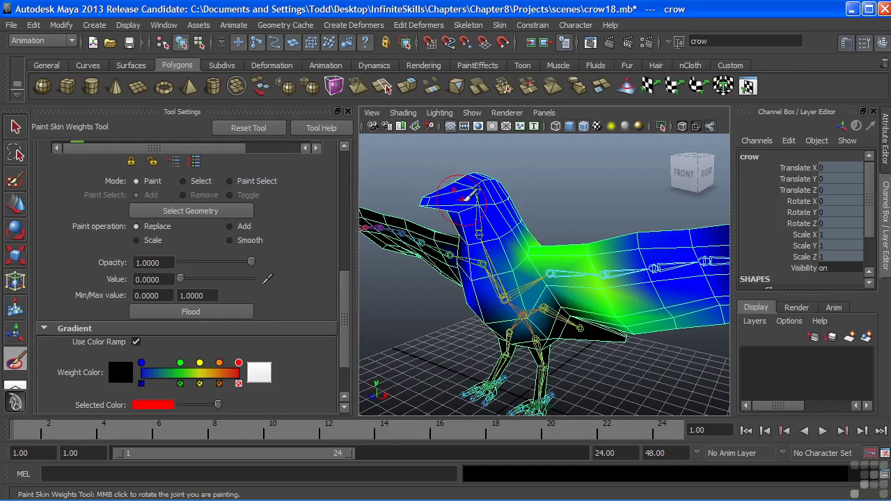
Paint l_wing1's weight to zero over the head, upper neck and chest
mouse_move(458, 197)
mouse_down()
mouse_move(442, 203)
mouse_move(449, 190)
mouse_move(491, 180)
mouse_move(481, 222)
mouse_move(507, 200)
mouse_move(462, 214)
mouse_move(472, 270)
mouse_move(493, 269)
mouse_move(498, 251)
mouse_move(527, 271)
mouse_move(556, 264)
mouse_up()
alt+drag(539, 206, 433, 262)
alt+drag(547, 248, 393, 246)
mouse_move(557, 219)
mouse_down()
mouse_move(525, 170)
mouse_move(563, 273)
mouse_up()
mouse_move(526, 206)
mouse_down()
mouse_move(522, 224)
mouse_move(539, 263)
mouse_up()
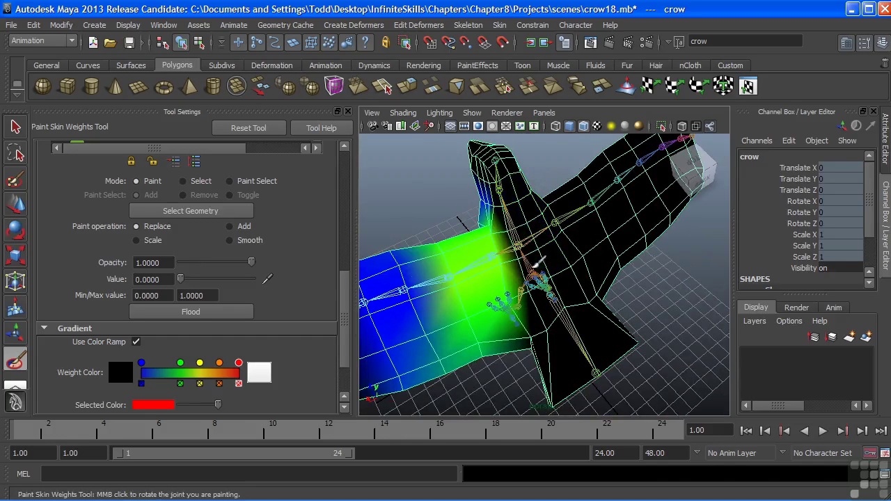
Paint the back of the neck to zero, then orbit around the body to check coverage
mouse_move(672, 327)
alt+mouse_down()
mouse_move(596, 325)
mouse_move(603, 272)
alt+mouse_up()
drag(617, 173, 612, 200)
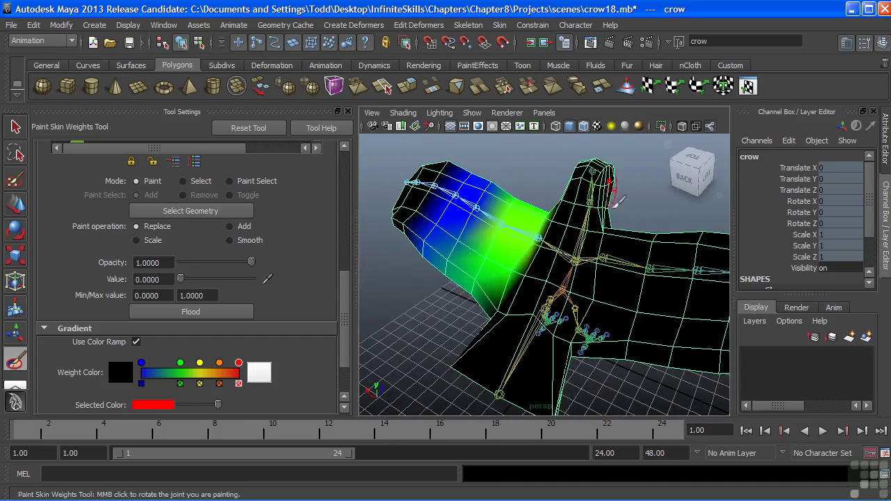
alt+drag(616, 198, 464, 285)
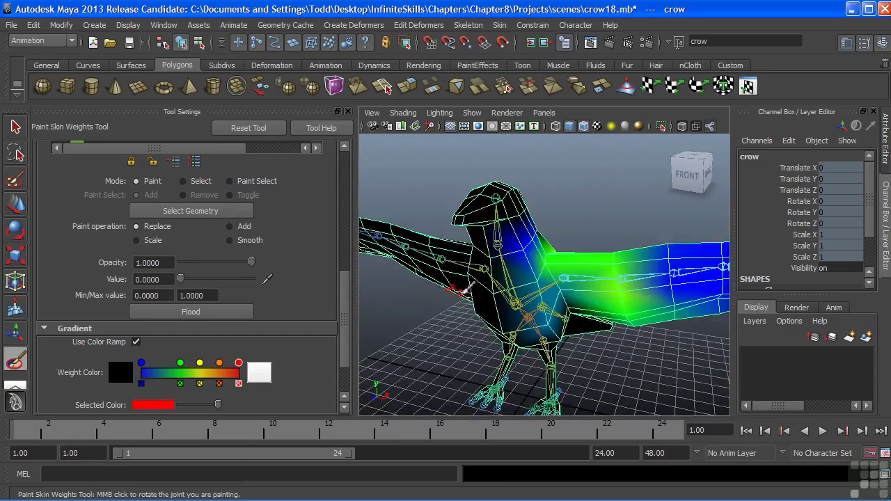
alt+right_drag(460, 287, 551, 270)
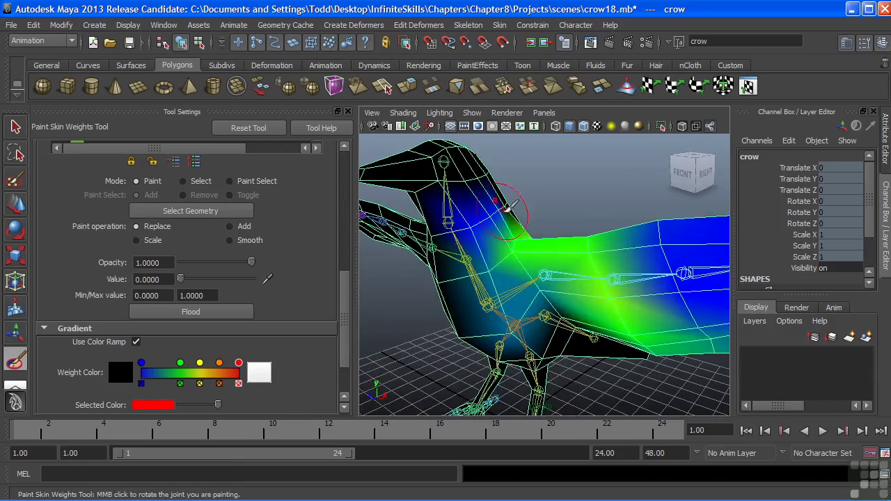
drag(342, 311, 344, 286)
mouse_move(491, 201)
alt+mouse_down()
mouse_move(474, 237)
mouse_move(488, 278)
alt+mouse_up()
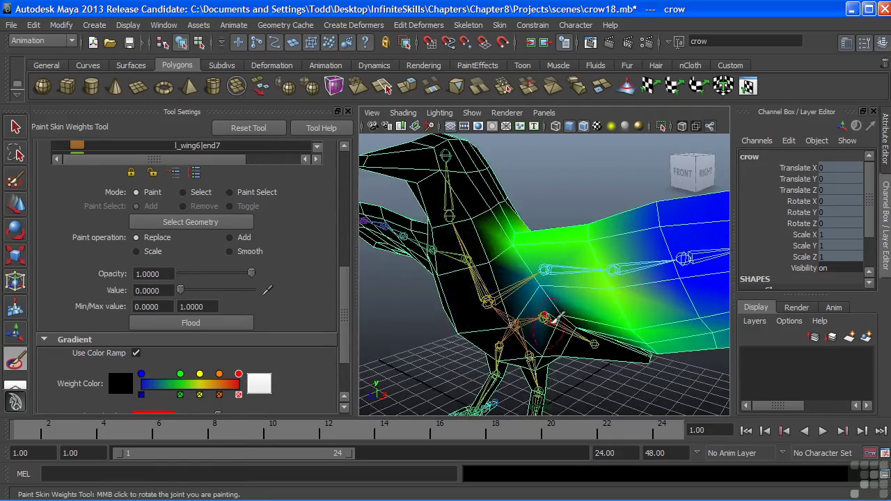
mouse_move(545, 319)
middle_down()
mouse_move(534, 299)
mouse_move(480, 309)
mouse_move(492, 294)
mouse_move(540, 319)
middle_up()
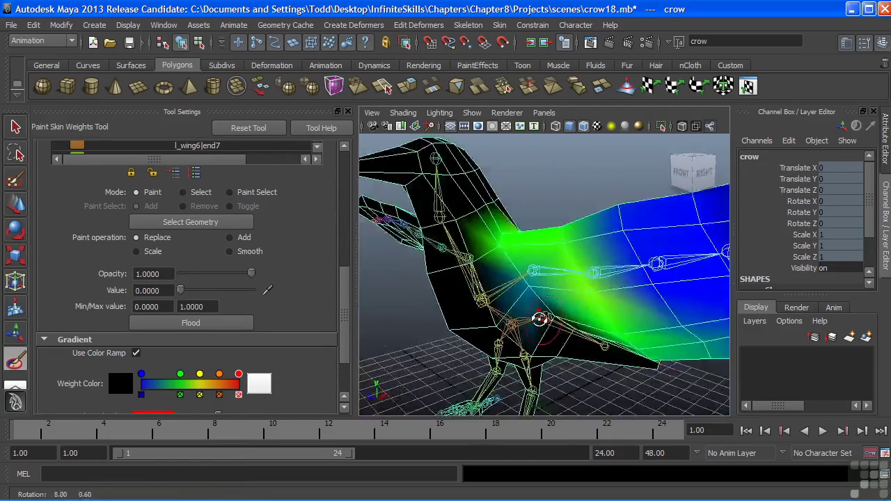
mouse_move(540, 319)
alt+mouse_down()
mouse_move(491, 309)
mouse_move(540, 317)
alt+mouse_up()
alt+right_drag(540, 317, 541, 287)
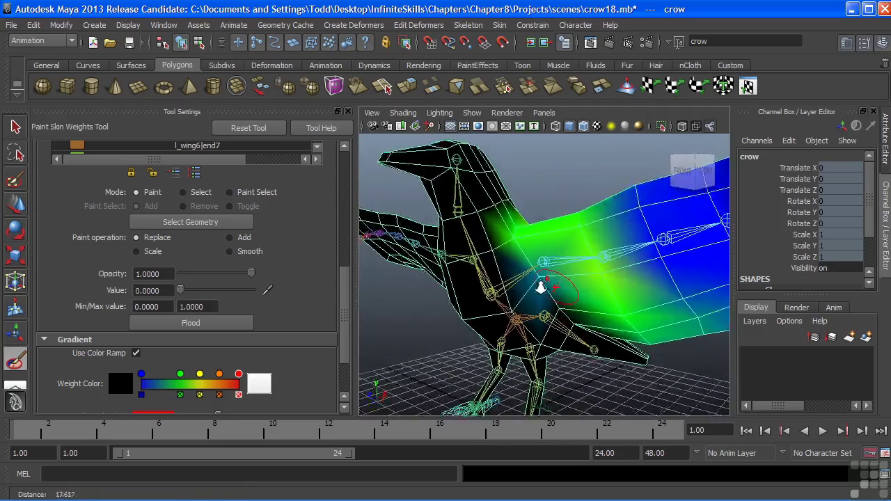
alt+drag(541, 287, 550, 248)
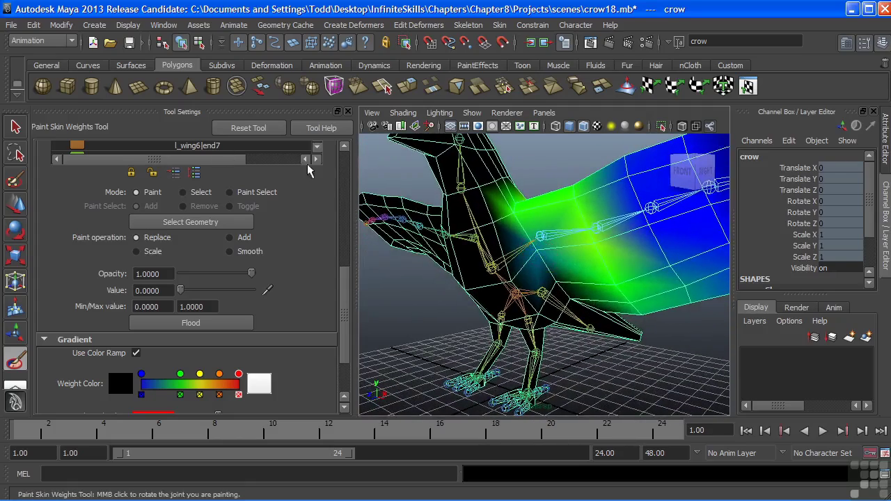
Rotate l_wing1 down to about -54 in X to test deformation, then reselect the crow mesh
click(17, 128)
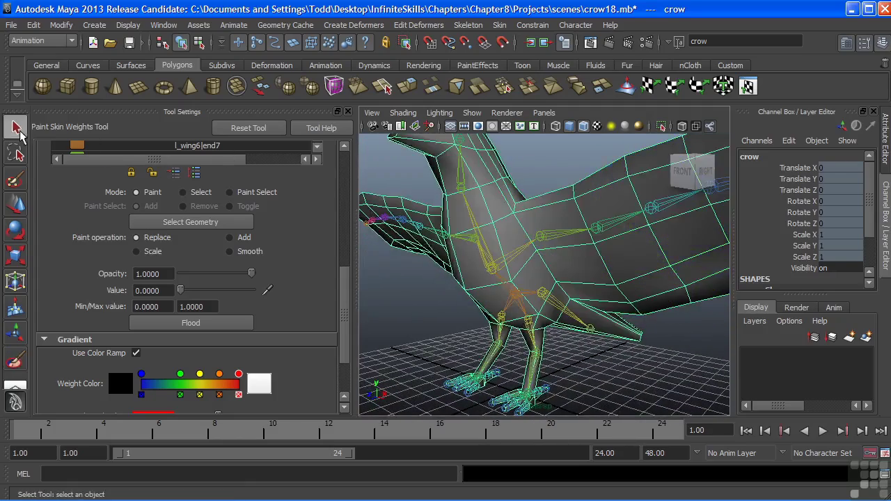
click(563, 239)
alt+drag(562, 238, 574, 243)
key(e)
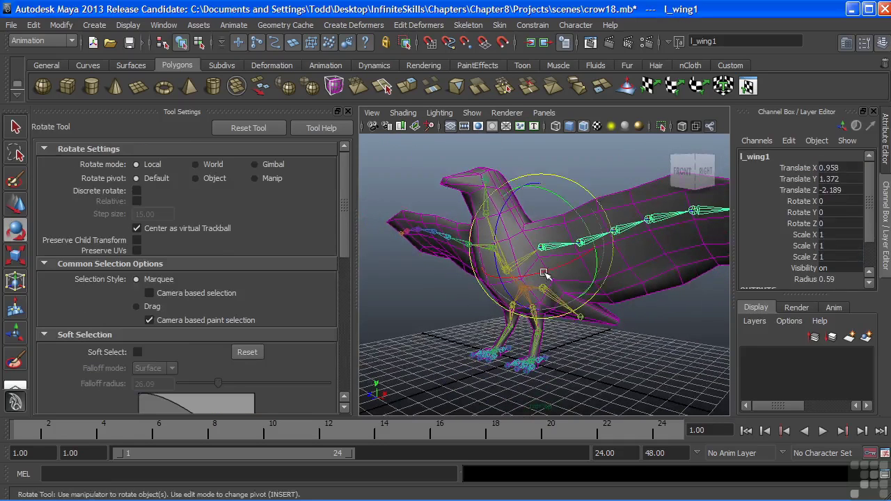
alt+drag(543, 273, 523, 257)
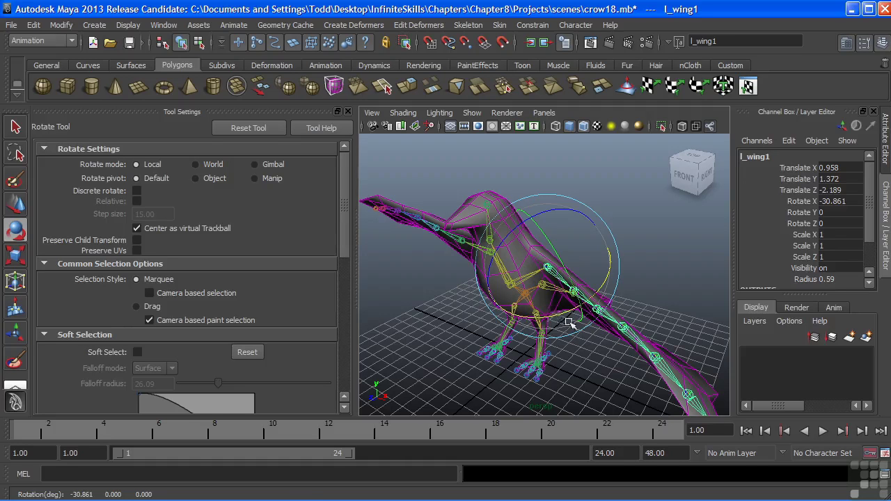
alt+drag(570, 324, 484, 325)
alt+drag(563, 324, 592, 302)
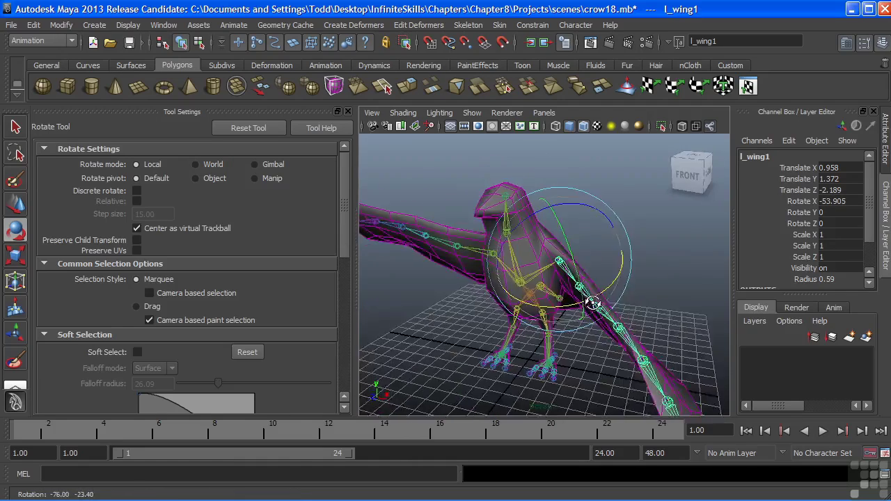
scroll(592, 303, up, 3)
click(454, 212)
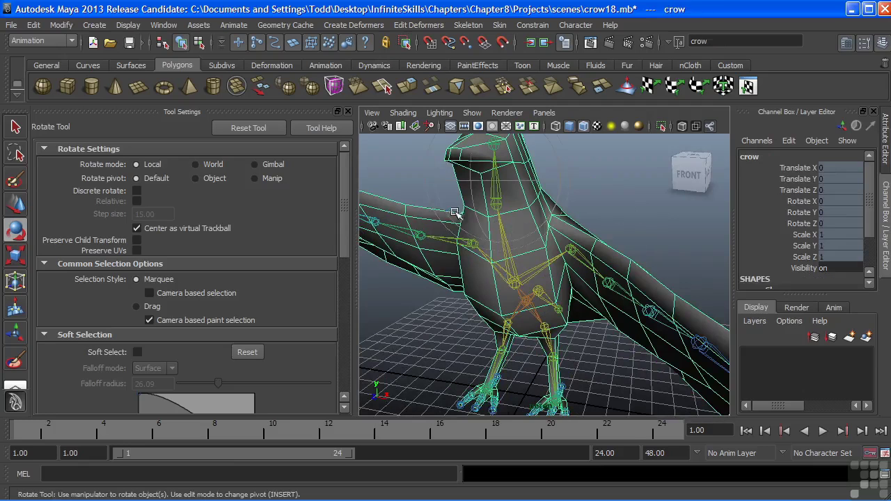
Reopen weight painting with Smooth as the paint operation and the soft brush profile
click(16, 365)
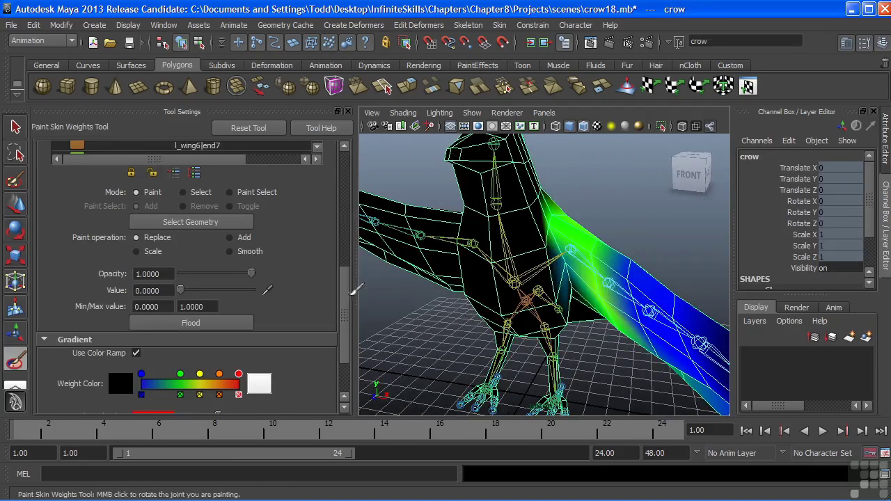
click(230, 252)
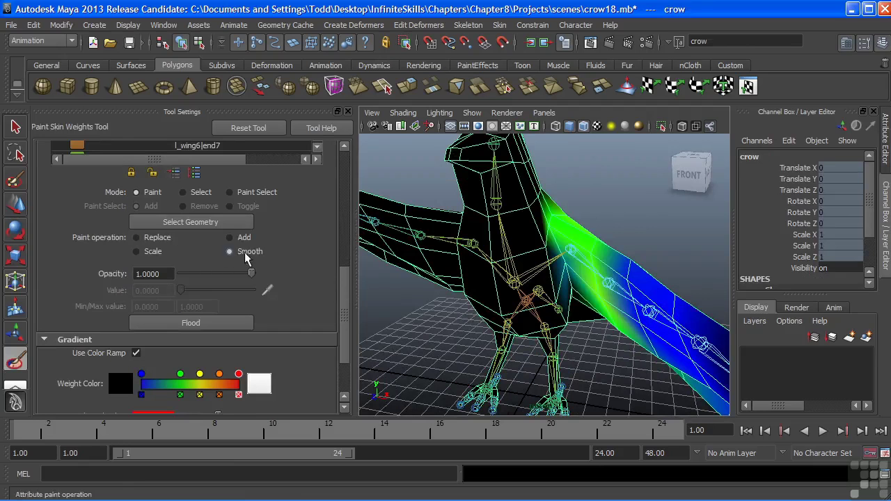
drag(344, 295, 343, 237)
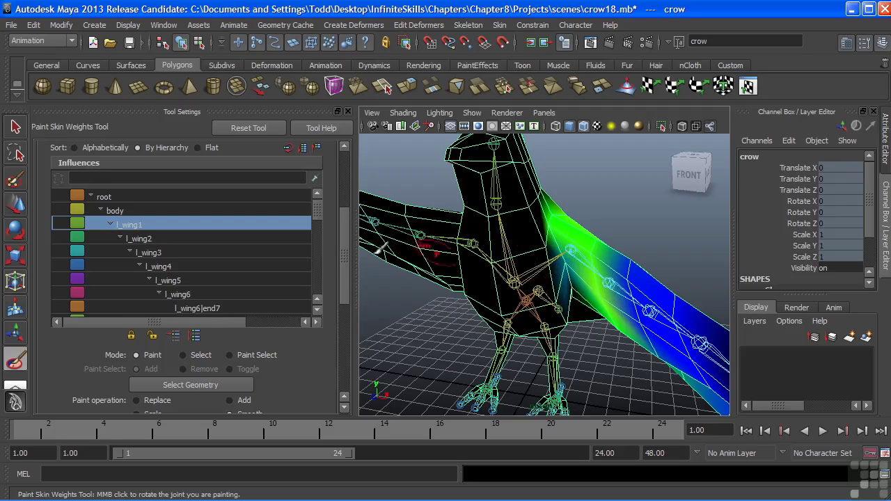
drag(344, 256, 343, 194)
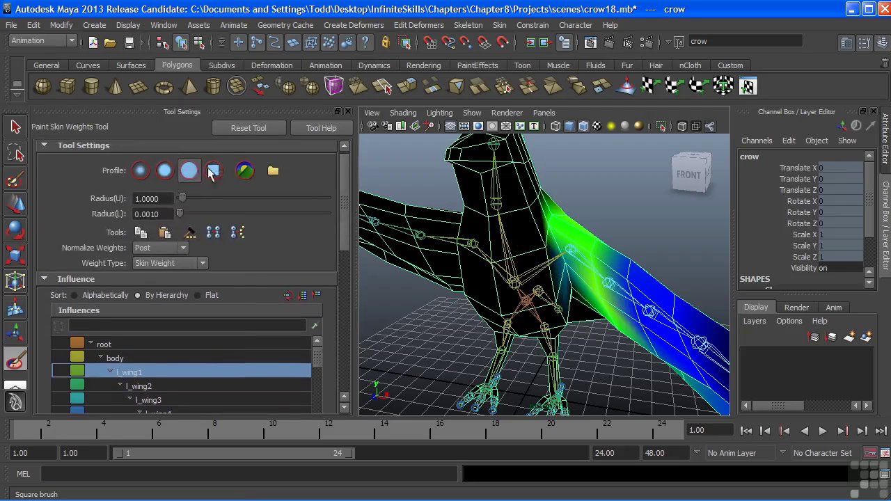
click(166, 172)
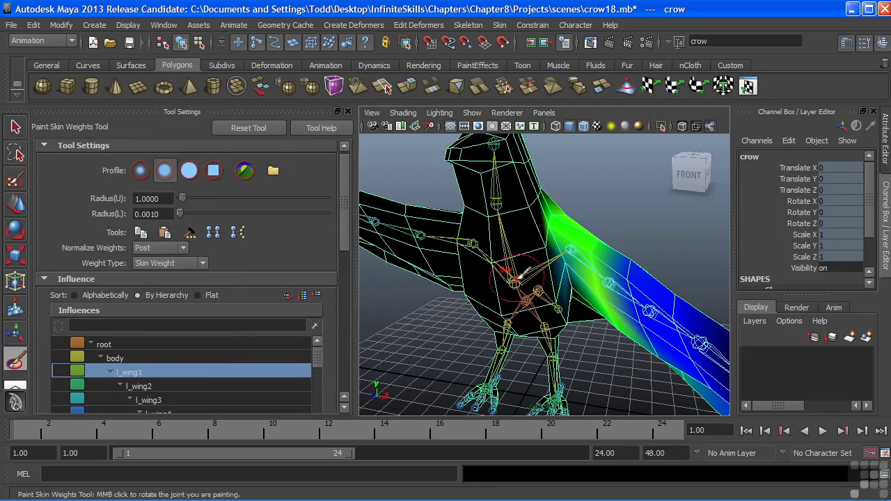
Smooth l_wing1's weights down the chest, around the shoulder and along the lower body
alt+drag(519, 277, 533, 230)
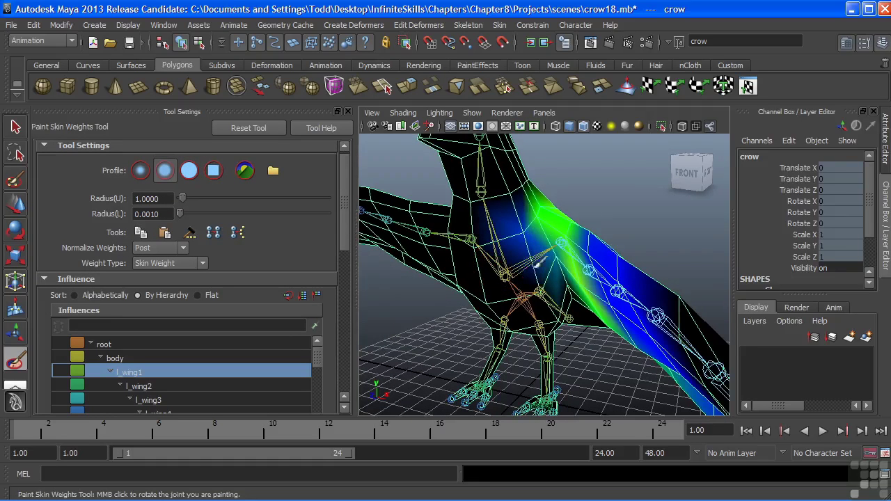
drag(537, 265, 550, 279)
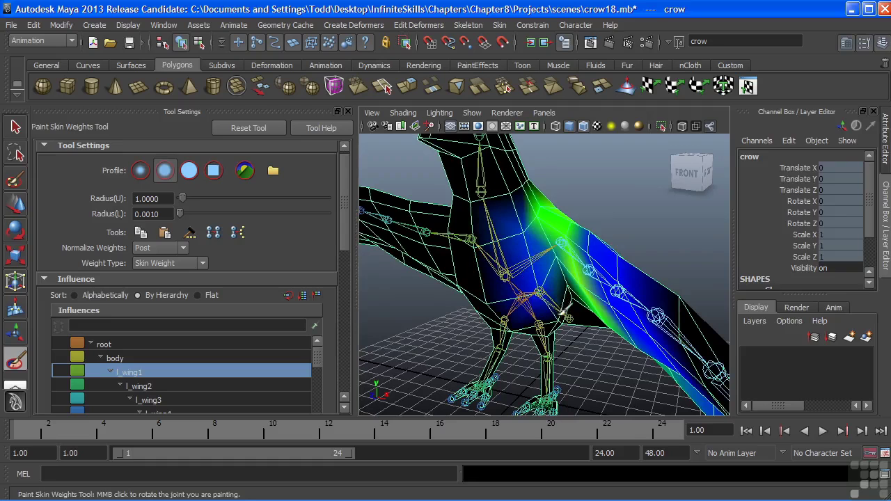
drag(566, 314, 569, 315)
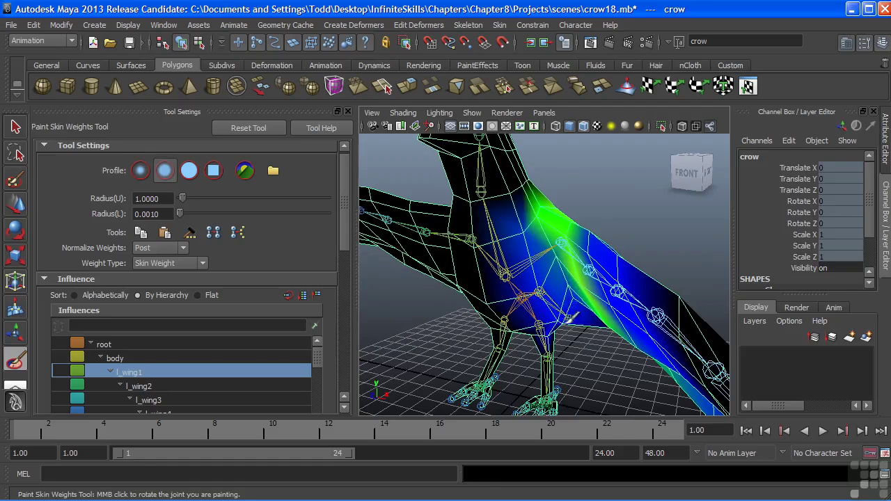
mouse_move(568, 317)
alt+mouse_down()
mouse_move(554, 277)
mouse_move(573, 279)
mouse_move(532, 221)
mouse_move(530, 247)
mouse_move(508, 207)
mouse_move(512, 183)
alt+mouse_up()
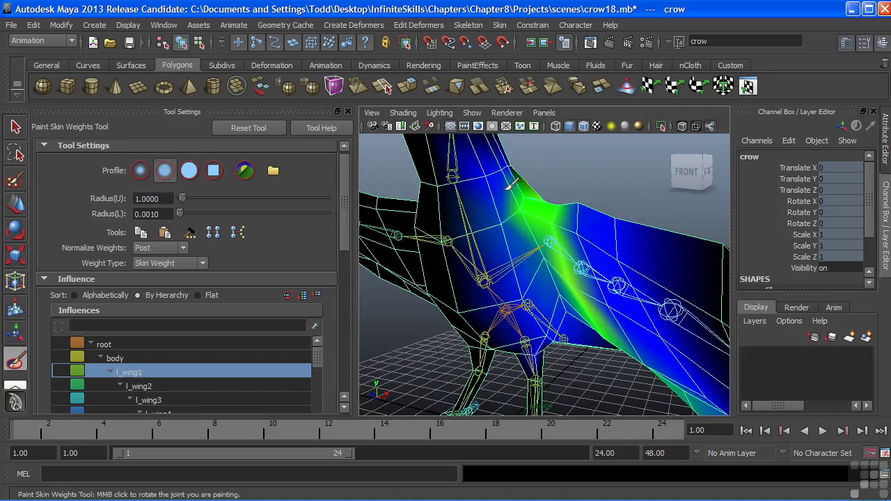
drag(506, 271, 544, 337)
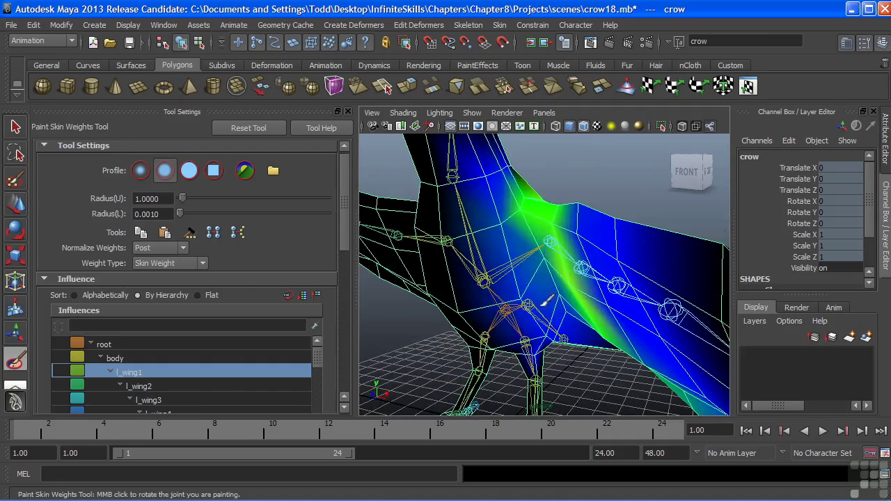
mouse_move(493, 306)
alt+mouse_down()
mouse_move(528, 249)
mouse_move(557, 258)
mouse_move(578, 185)
mouse_move(550, 252)
mouse_move(539, 245)
alt+mouse_up()
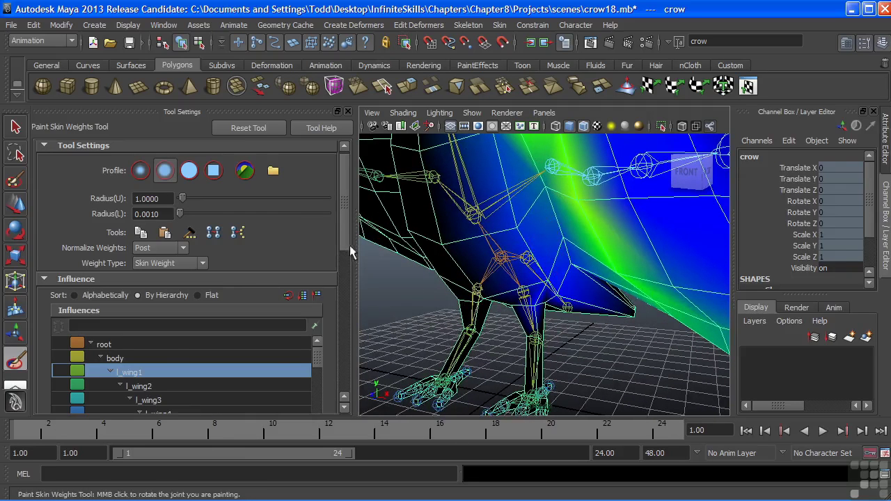
drag(350, 245, 330, 341)
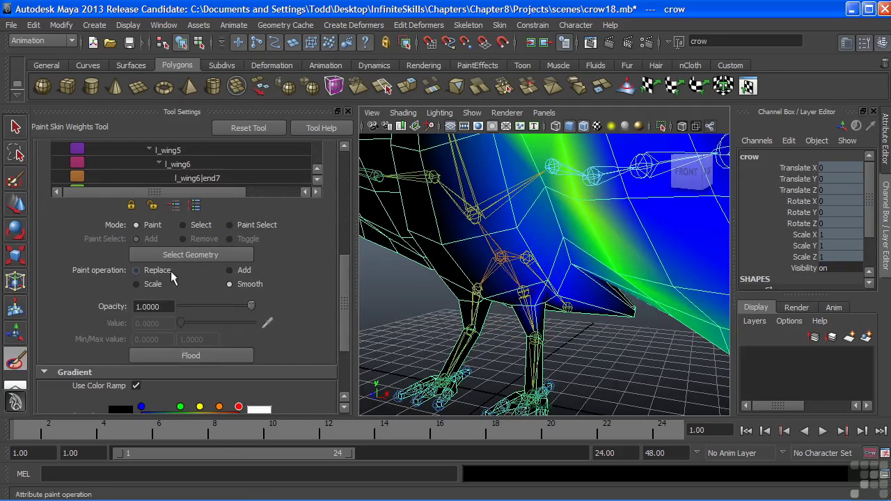
Switch the paint operation from Smooth back to Replace at value 0
click(158, 276)
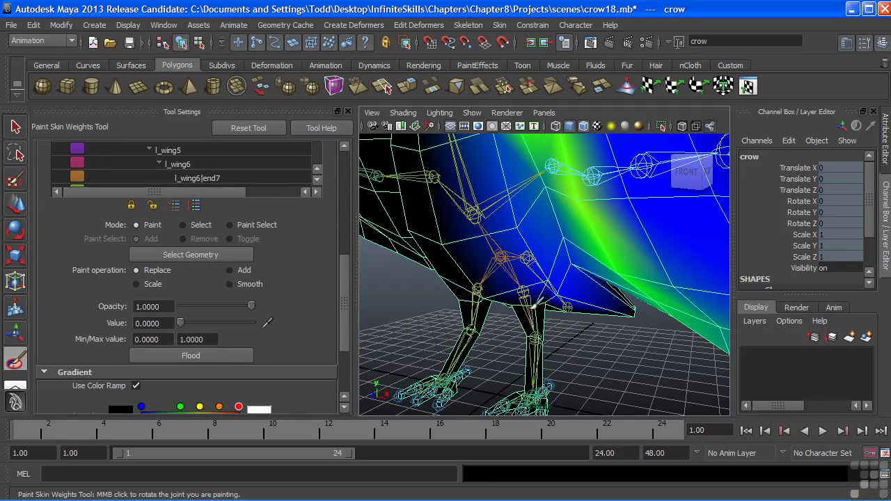
mouse_move(587, 375)
alt+mouse_down()
mouse_move(550, 370)
mouse_move(583, 388)
mouse_move(573, 291)
mouse_move(468, 357)
mouse_move(526, 310)
alt+mouse_up()
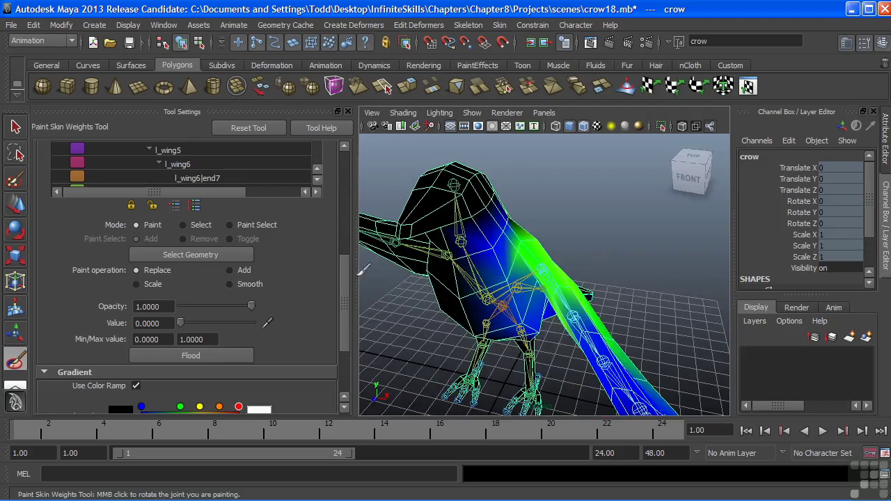
Choose neck in the Influences list to display its weight map across the head and body
drag(344, 263, 310, 245)
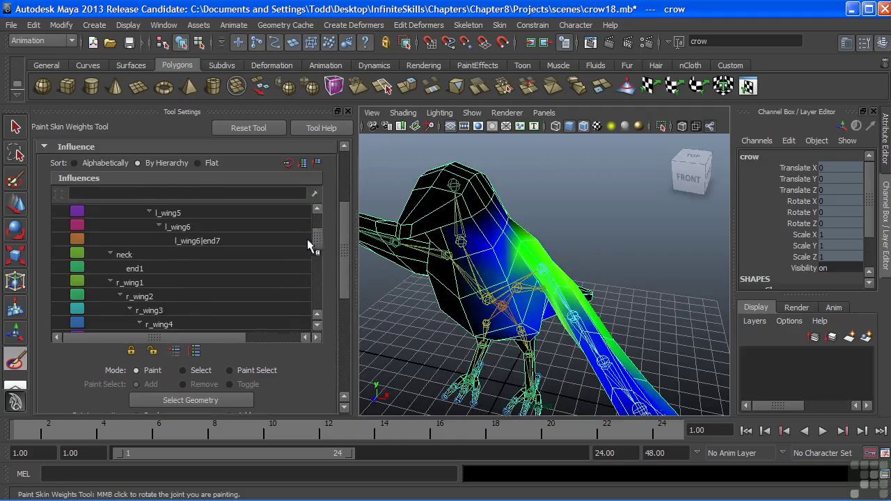
click(127, 256)
mouse_move(558, 239)
alt+mouse_down()
mouse_move(592, 227)
mouse_move(563, 234)
mouse_move(576, 239)
mouse_move(550, 237)
alt+mouse_up()
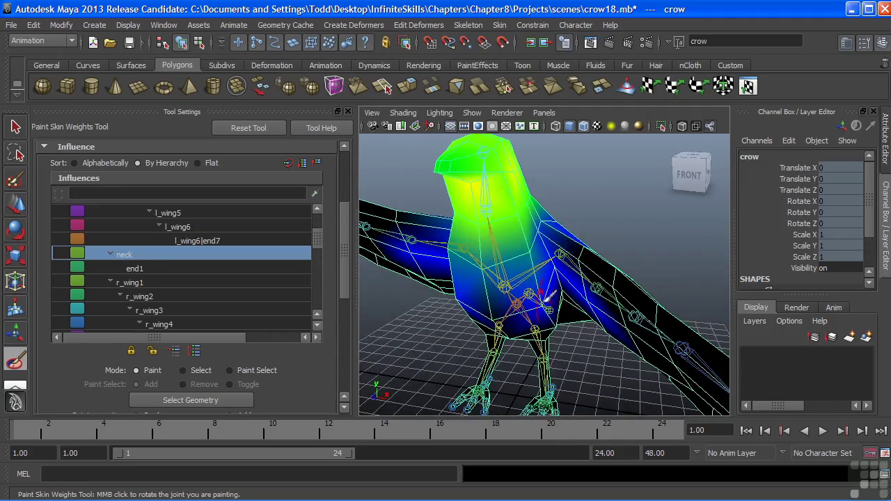
Rotate the neck joint to -64.27 on X, then reselect the mesh and resume weight painting
click(16, 128)
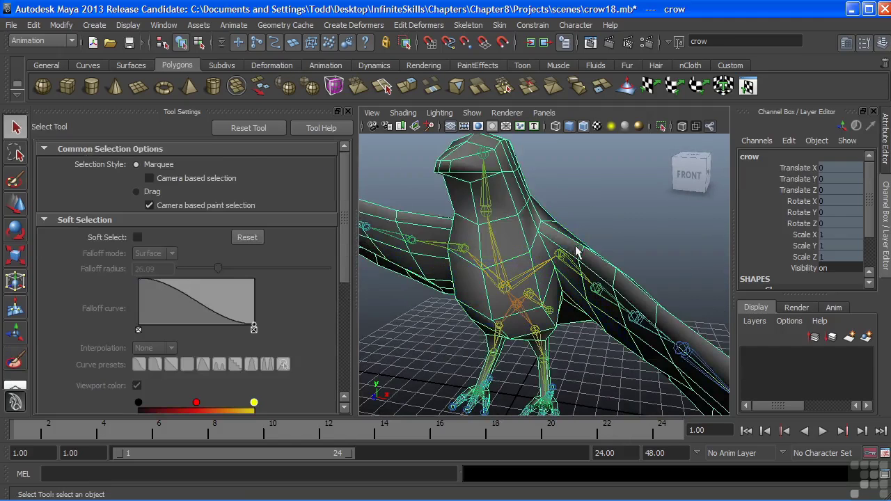
click(496, 216)
key(e)
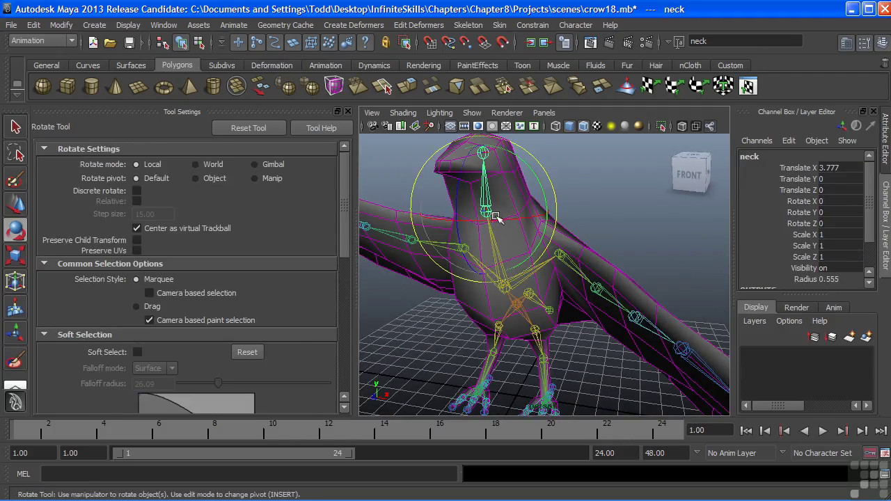
drag(519, 219, 441, 232)
alt+drag(555, 249, 580, 240)
click(446, 222)
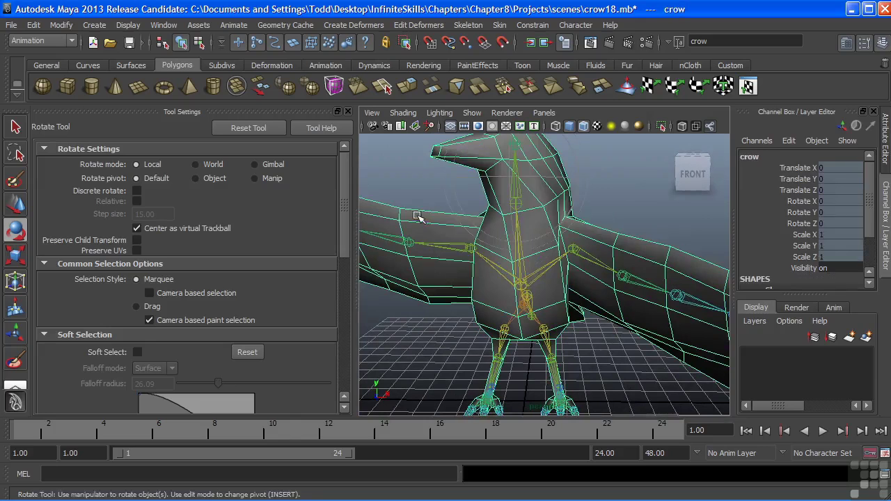
click(15, 365)
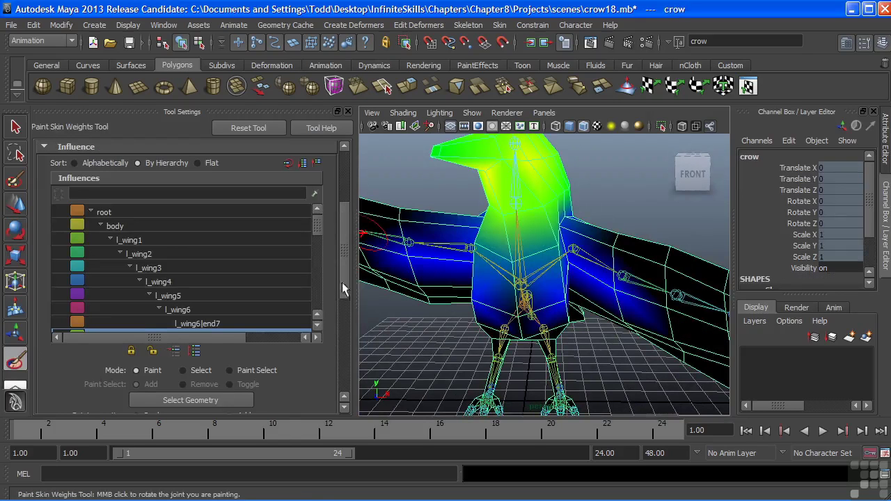
Set the paint operation to Smooth and blend the neck weights at the neck base into a graded green-to-blue transition
drag(347, 278, 346, 340)
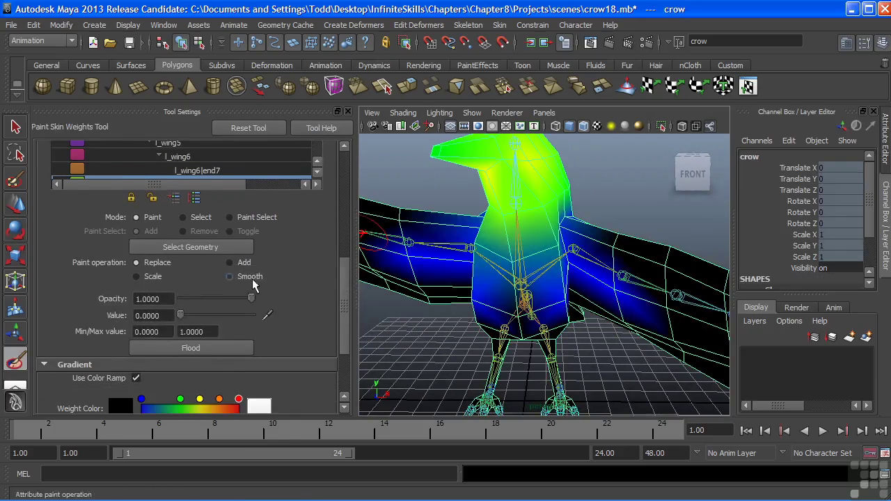
click(250, 277)
scroll(569, 295, up, 5)
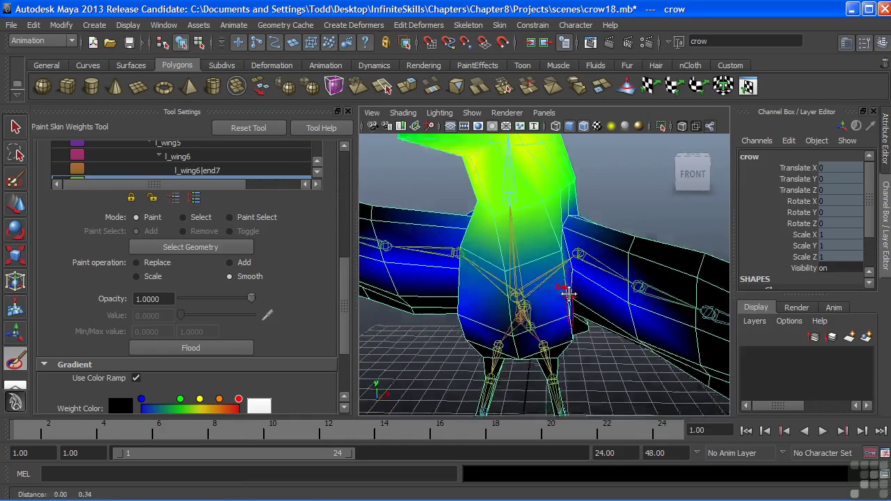
scroll(569, 295, down, 3)
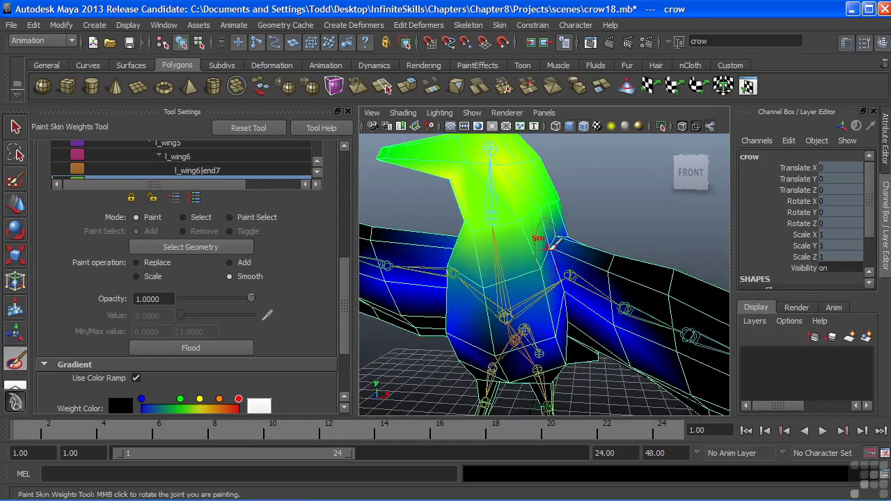
mouse_move(550, 245)
alt+mouse_down()
mouse_move(549, 221)
mouse_move(576, 193)
mouse_move(556, 210)
mouse_move(565, 206)
mouse_move(557, 211)
mouse_move(570, 235)
alt+mouse_up()
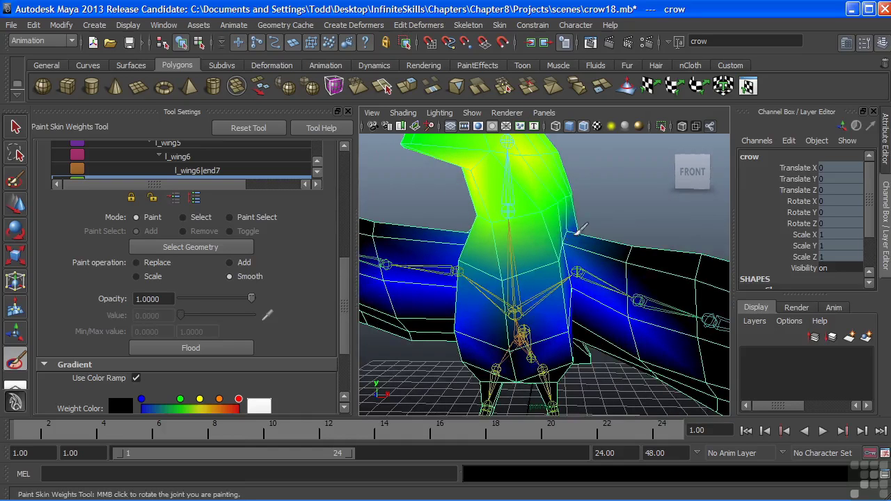
mouse_move(527, 263)
alt+mouse_down()
mouse_move(529, 237)
mouse_move(557, 264)
mouse_move(596, 251)
mouse_move(631, 279)
alt+mouse_up()
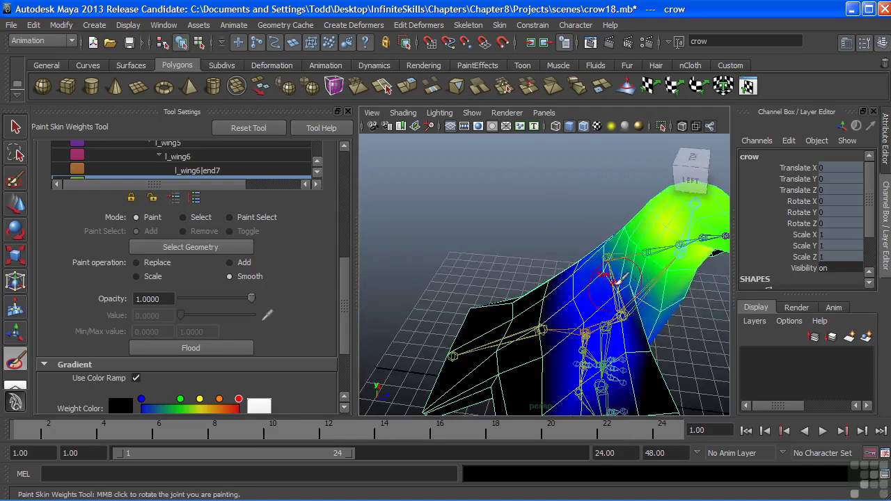
alt+drag(616, 234, 571, 202)
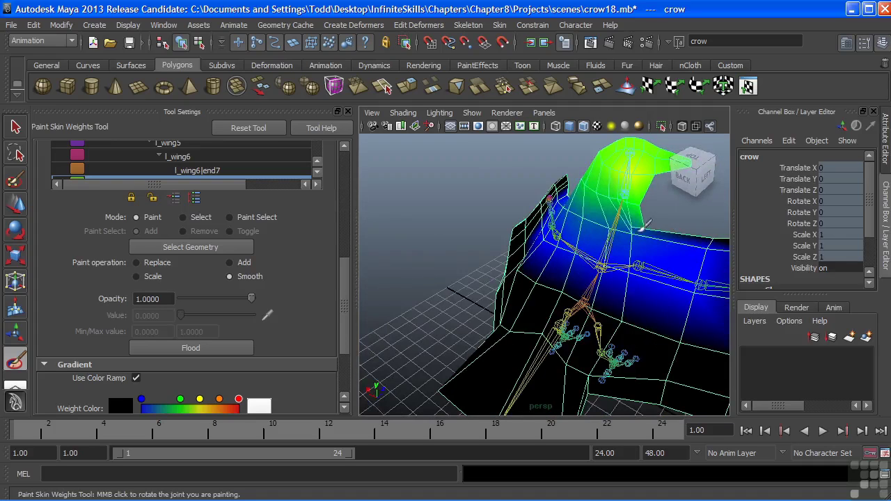
alt+drag(650, 244, 493, 259)
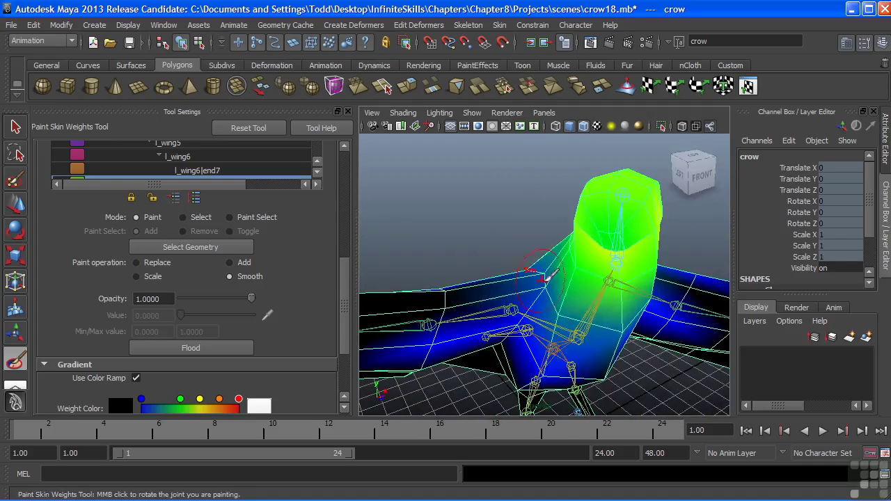
mouse_move(570, 306)
alt+mouse_down()
mouse_move(561, 265)
mouse_move(568, 216)
mouse_move(529, 246)
mouse_move(487, 216)
mouse_move(536, 223)
alt+mouse_up()
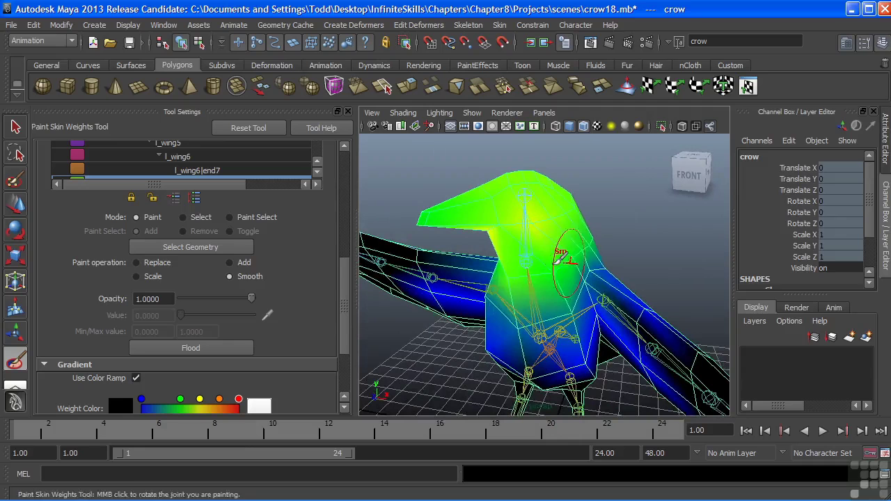
Paint the neck influence at Replace value 1.0 over the crow's head and beak
click(158, 263)
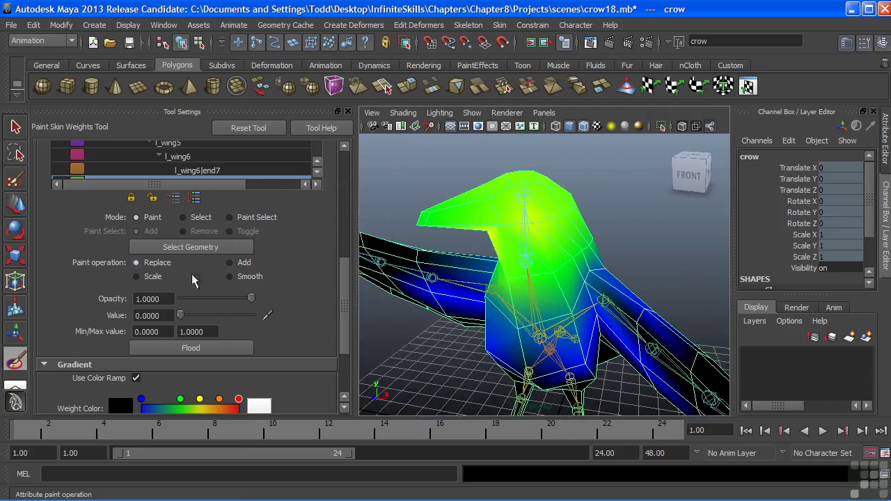
drag(182, 316, 260, 322)
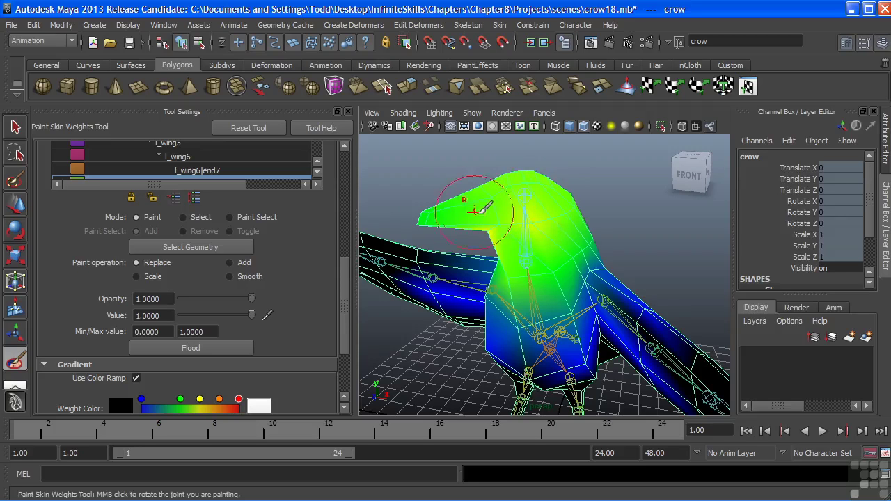
mouse_move(533, 209)
alt+mouse_down()
mouse_move(537, 256)
mouse_move(567, 255)
alt+mouse_up()
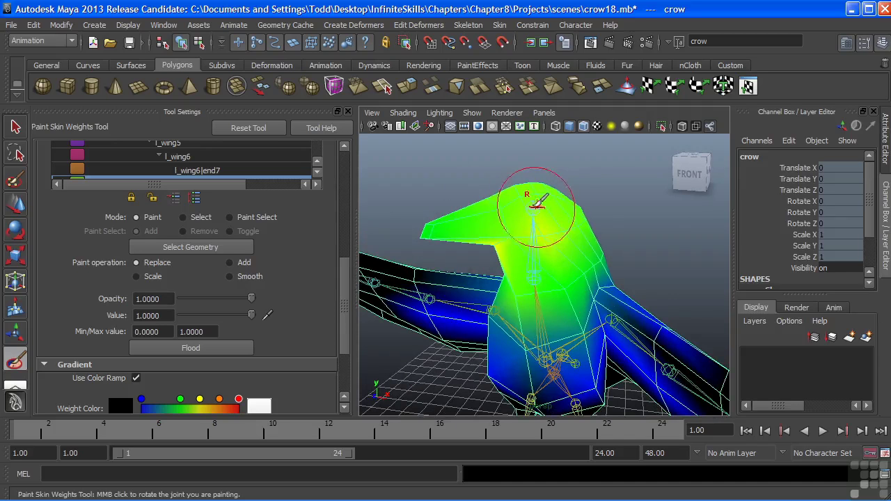
mouse_move(531, 203)
mouse_down()
mouse_move(450, 221)
mouse_move(491, 224)
mouse_move(547, 198)
mouse_move(557, 223)
mouse_move(571, 223)
mouse_move(485, 204)
mouse_up()
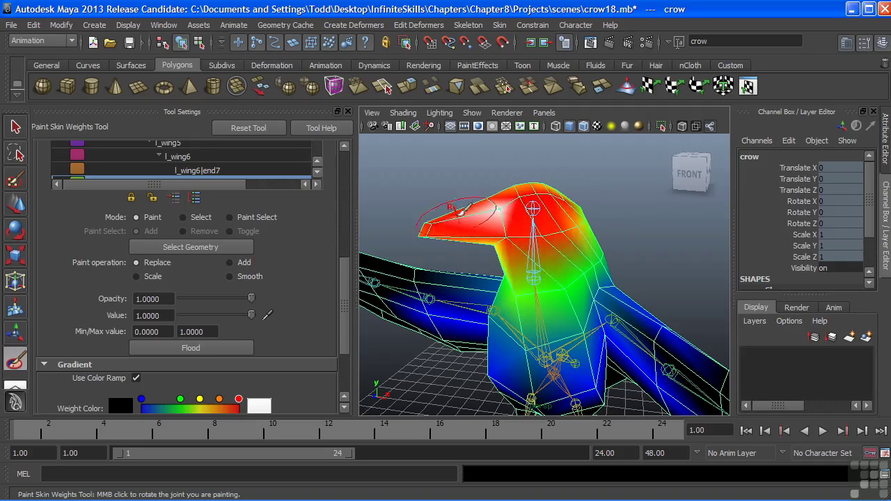
drag(341, 273, 343, 230)
drag(317, 184, 313, 193)
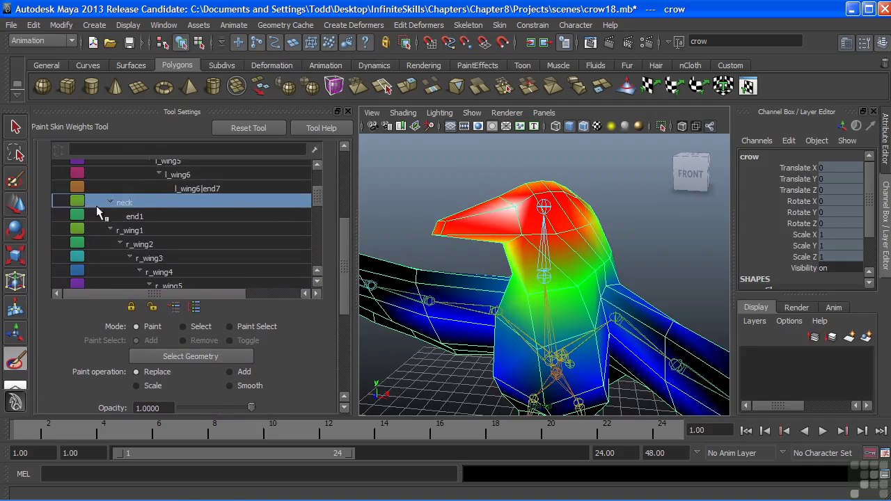
Select the end1 influence and flood it to 0.0 with Replace across the entire crow
click(136, 218)
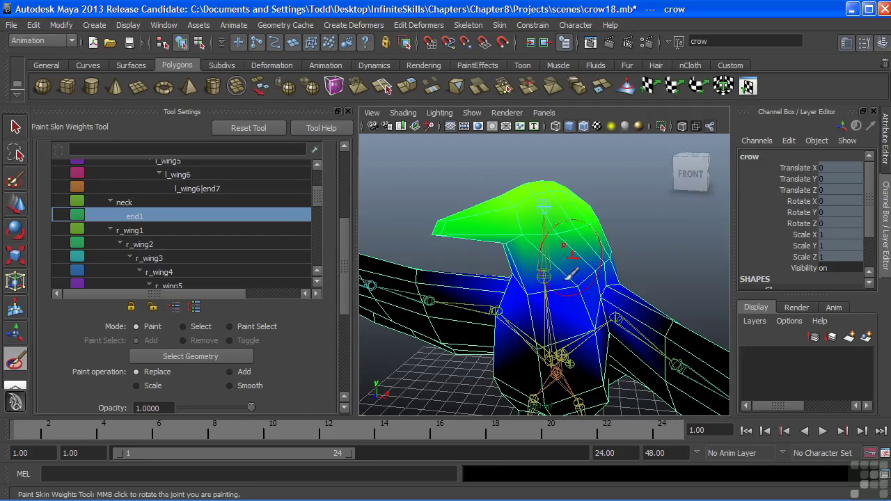
alt+drag(527, 233, 536, 247)
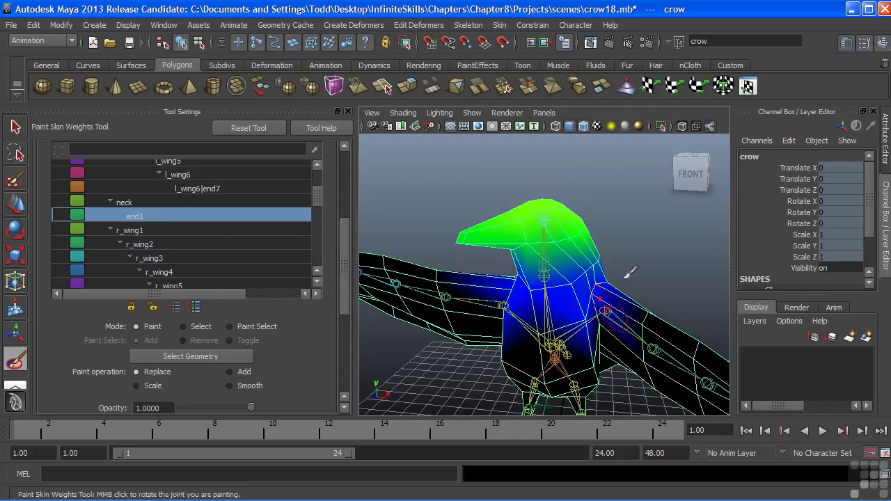
alt+drag(546, 282, 487, 275)
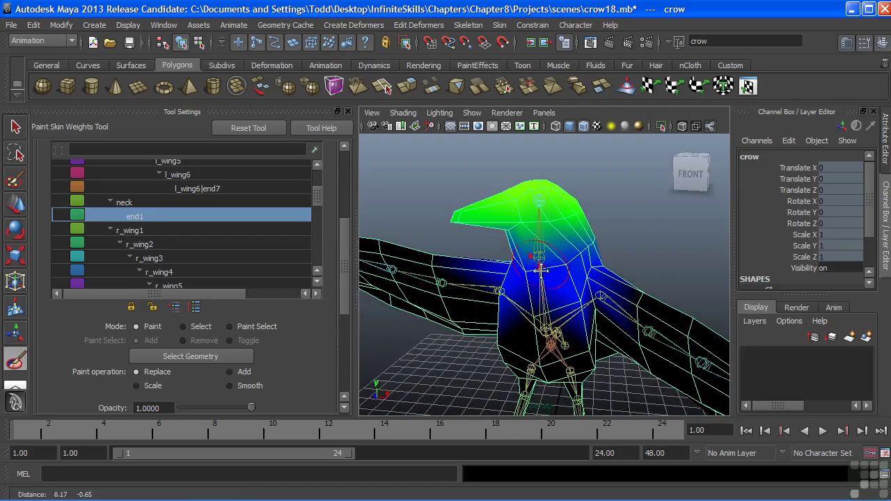
drag(345, 263, 339, 289)
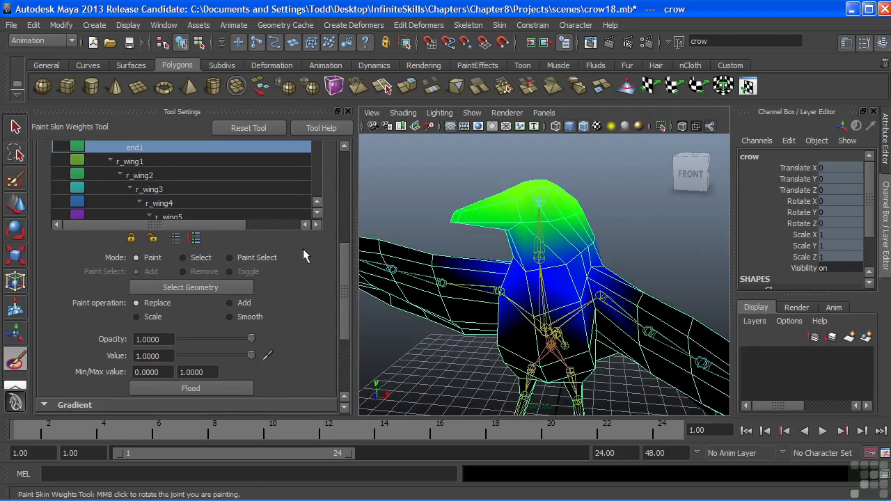
scroll(343, 265, down, 3)
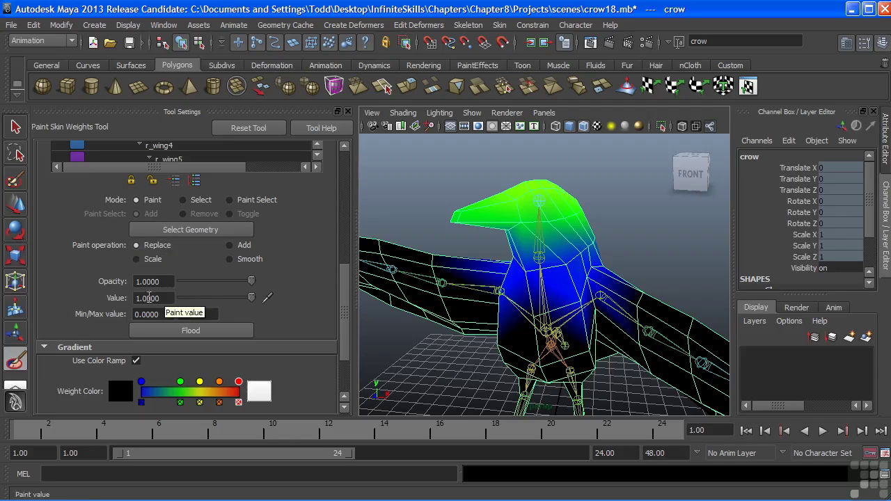
drag(184, 301, 161, 296)
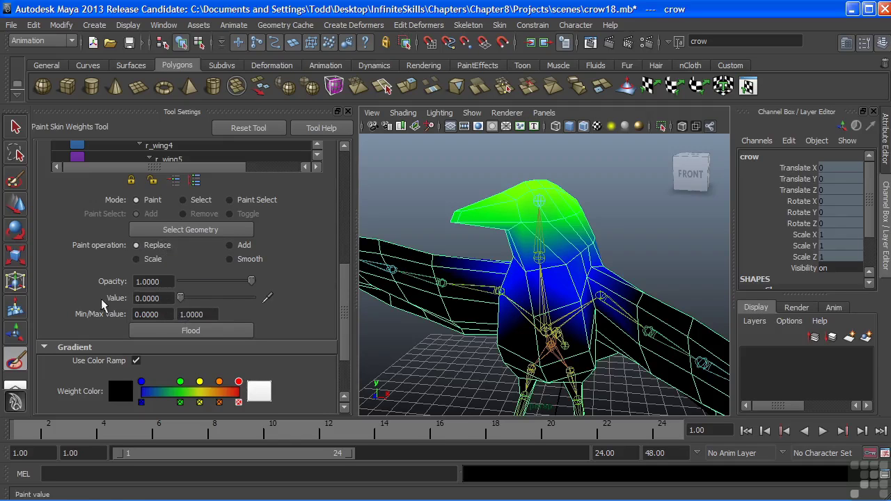
scroll(347, 305, down, 2)
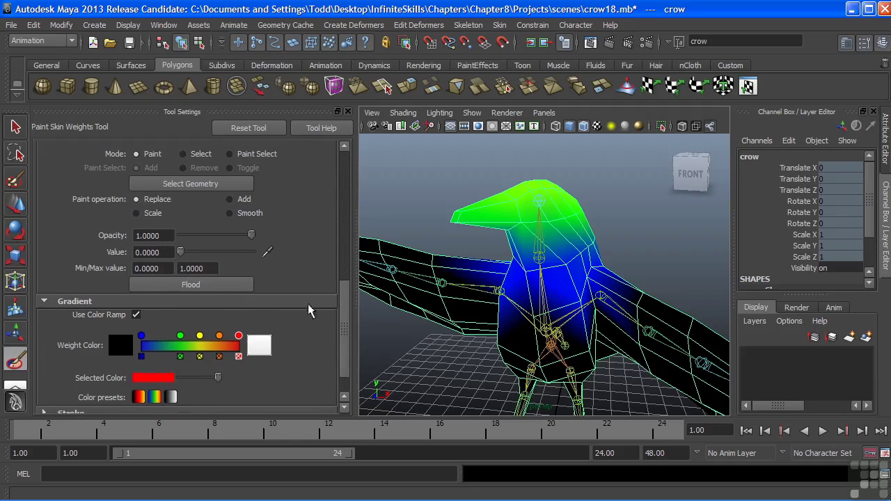
click(195, 285)
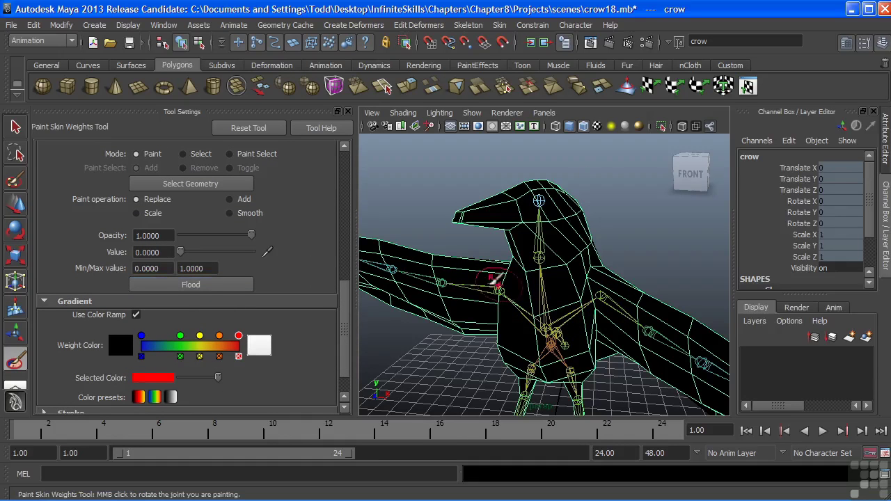
drag(347, 288, 338, 242)
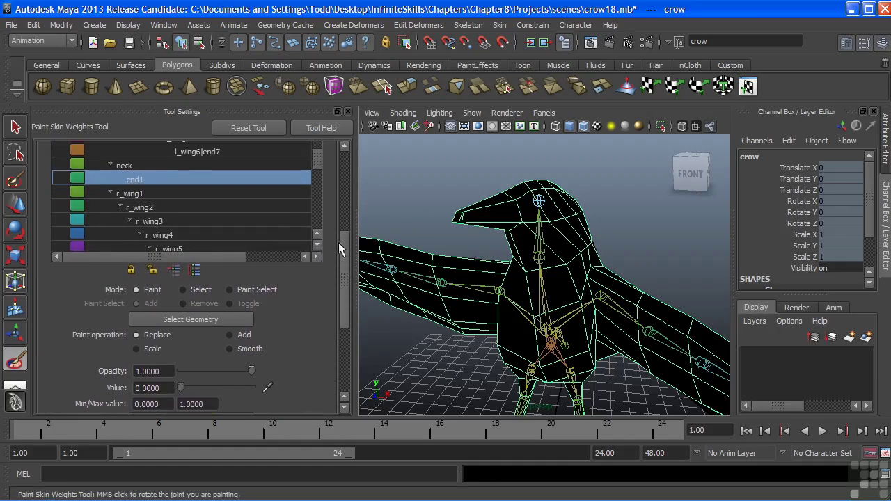
Select the neck influence, undo the stray stroke, and paint value 1.0 over the crow's head
click(129, 159)
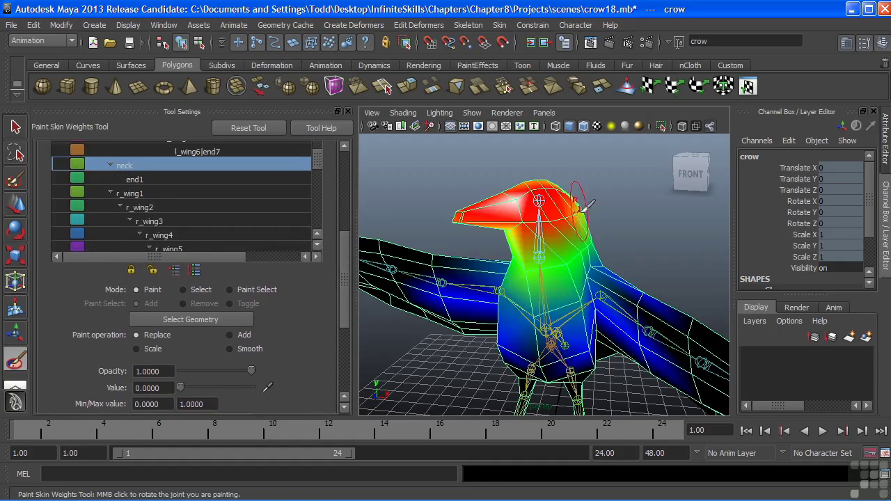
mouse_move(535, 248)
alt+mouse_down()
mouse_move(540, 260)
mouse_move(501, 264)
mouse_move(519, 256)
alt+mouse_up()
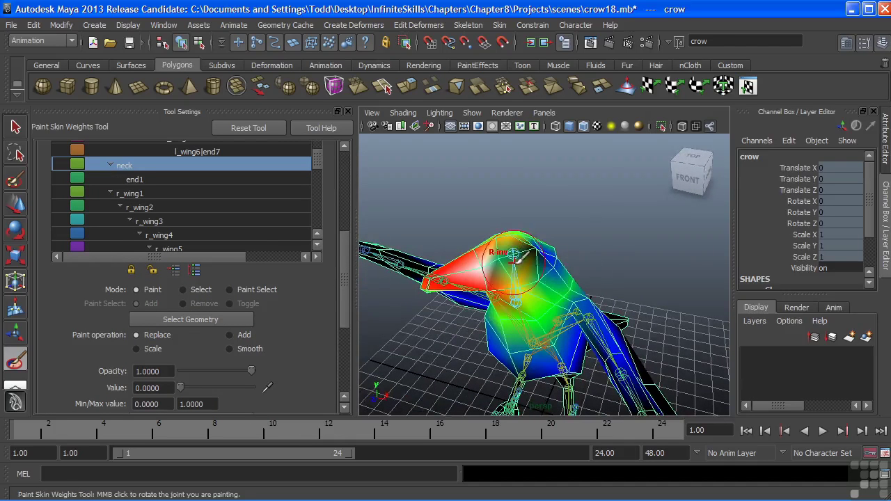
key(ctrl+z)
drag(182, 388, 260, 389)
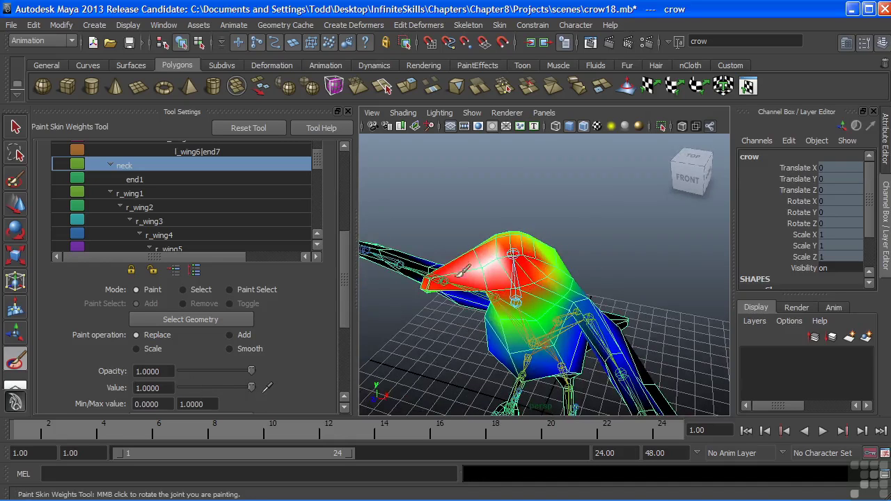
mouse_move(501, 259)
mouse_down()
mouse_move(519, 244)
mouse_move(526, 286)
mouse_move(473, 278)
mouse_move(493, 320)
mouse_move(449, 293)
mouse_move(474, 240)
mouse_move(544, 237)
mouse_move(658, 251)
mouse_move(649, 207)
mouse_move(623, 196)
mouse_move(607, 222)
mouse_move(612, 237)
mouse_move(634, 208)
mouse_up()
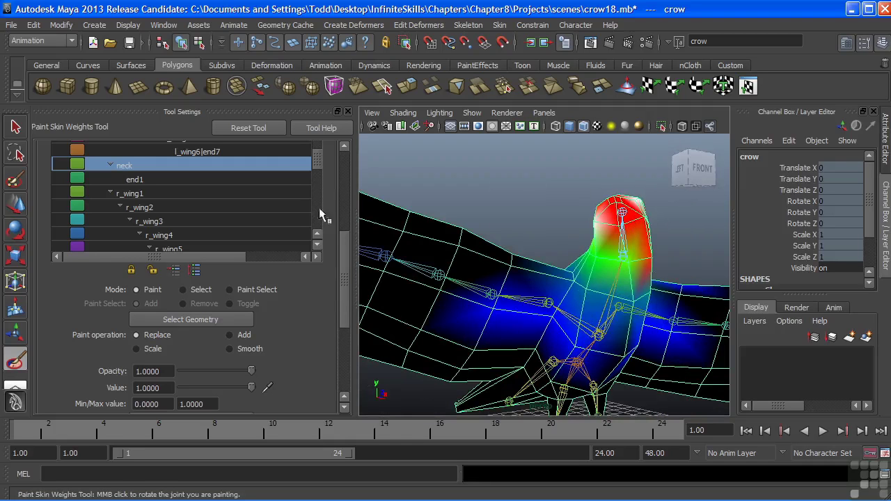
Bend the neck joint, then orbit front, right side and close in to inspect the head weighting
drag(343, 256, 347, 171)
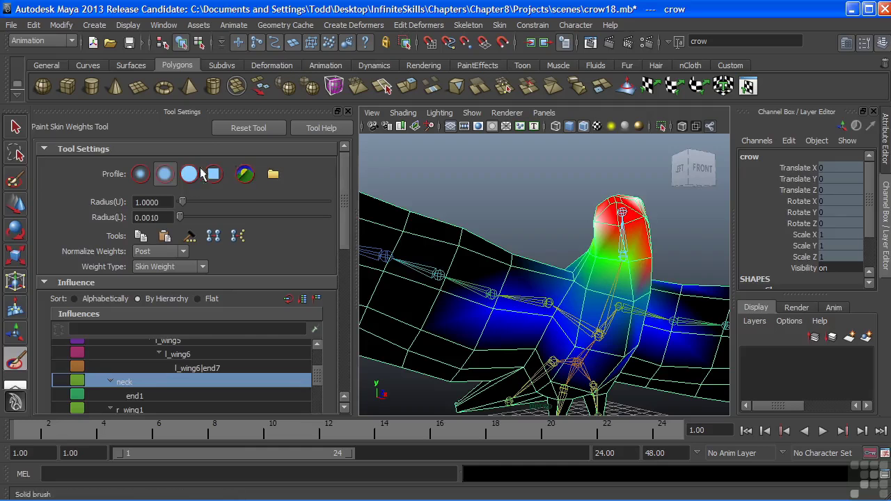
middle_drag(616, 214, 618, 227)
alt+drag(618, 226, 524, 237)
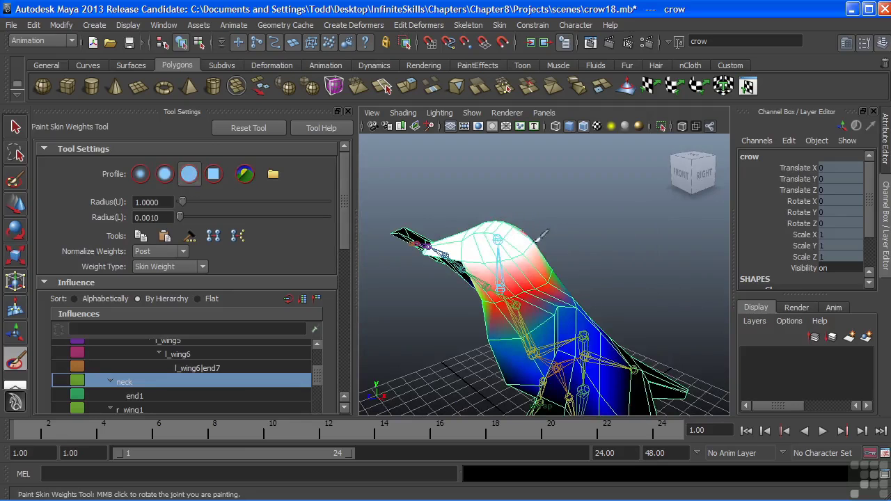
alt+drag(591, 240, 515, 241)
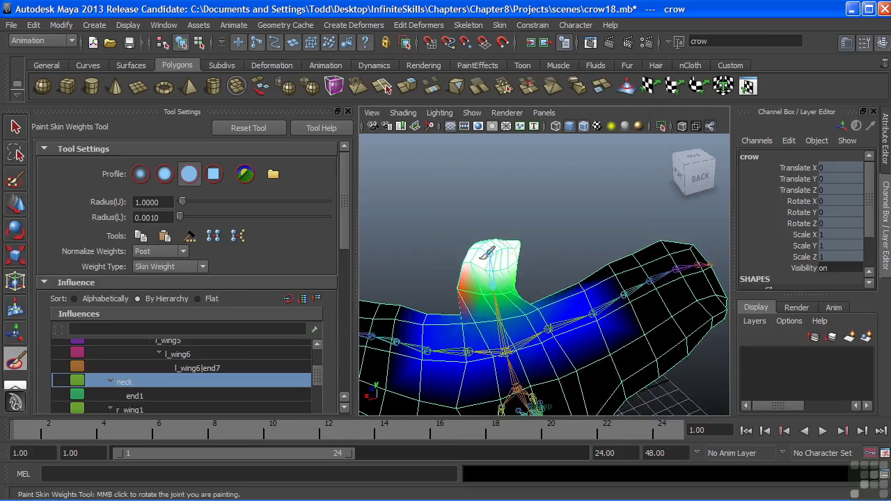
alt+drag(443, 337, 648, 312)
scroll(647, 311, up, 5)
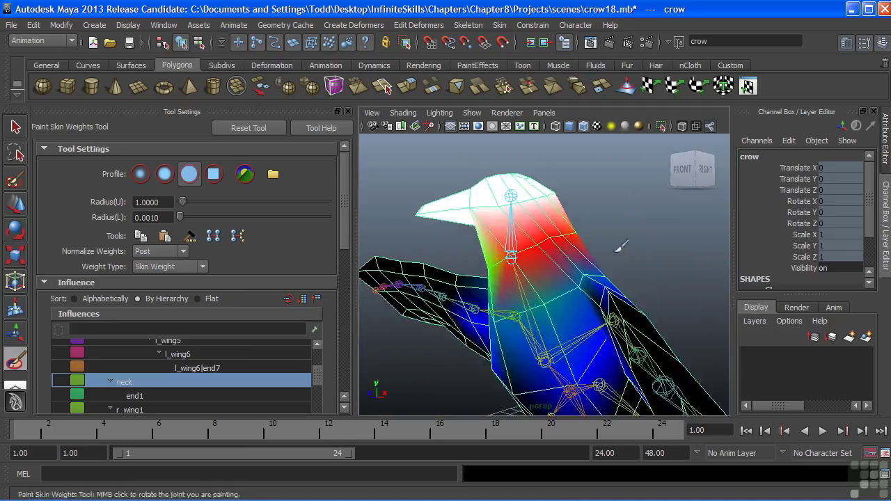
mouse_move(619, 256)
alt+mouse_down()
mouse_move(611, 256)
mouse_move(620, 256)
alt+mouse_up()
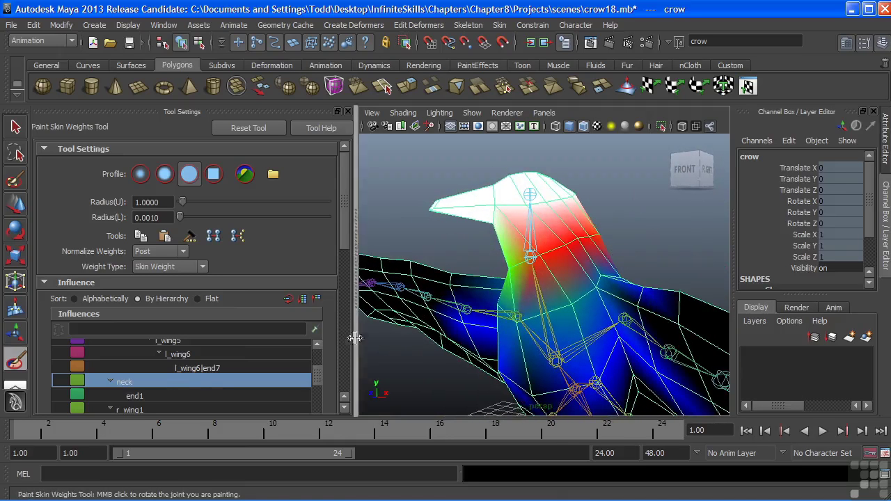
drag(348, 244, 342, 288)
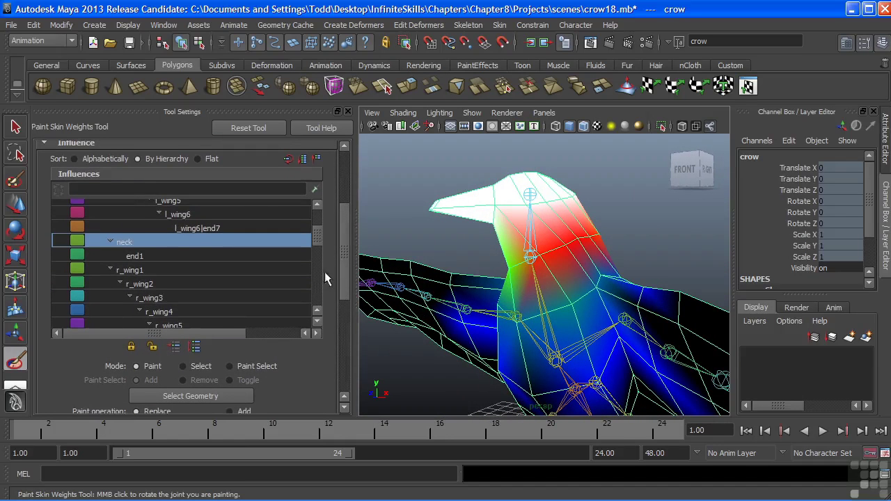
Select the body influence and paint value 0 over the crow's head, beak and upper neck
drag(319, 239, 315, 221)
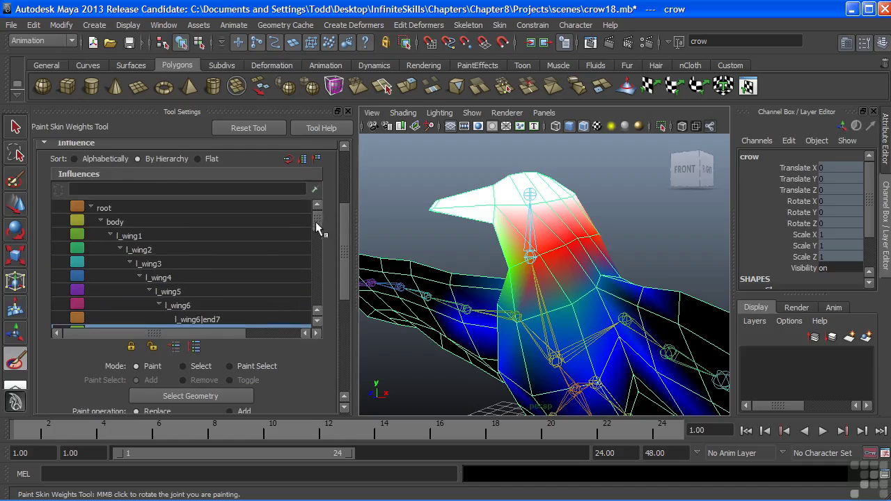
click(112, 221)
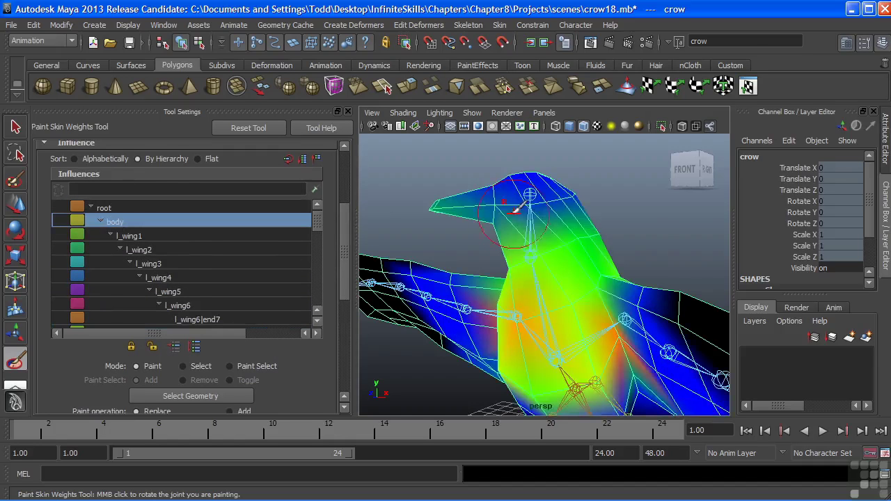
mouse_move(516, 208)
alt+mouse_down()
mouse_move(540, 254)
mouse_move(519, 261)
alt+mouse_up()
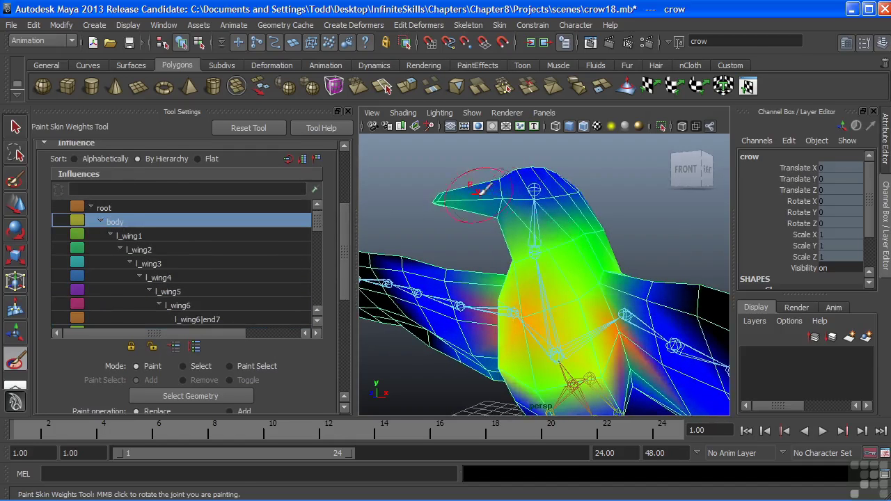
alt+drag(578, 288, 603, 292)
drag(345, 284, 345, 330)
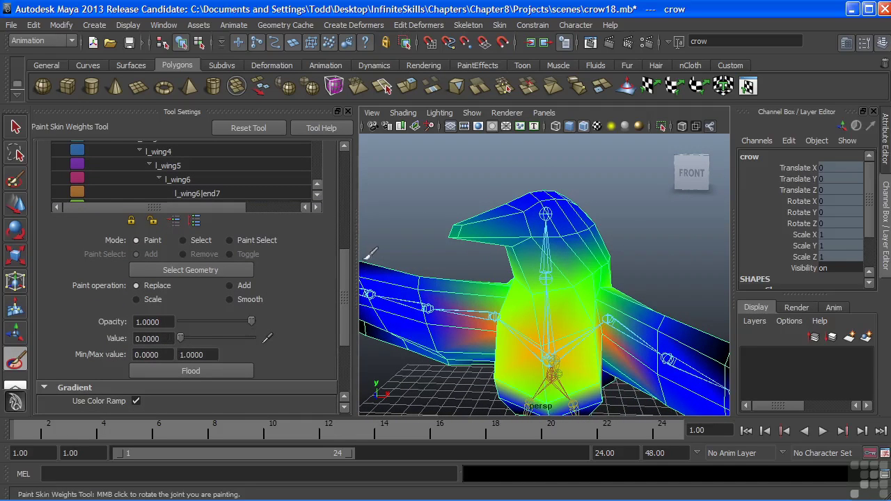
mouse_move(529, 225)
mouse_down()
mouse_move(525, 214)
mouse_move(480, 221)
mouse_move(560, 195)
mouse_move(556, 222)
mouse_up()
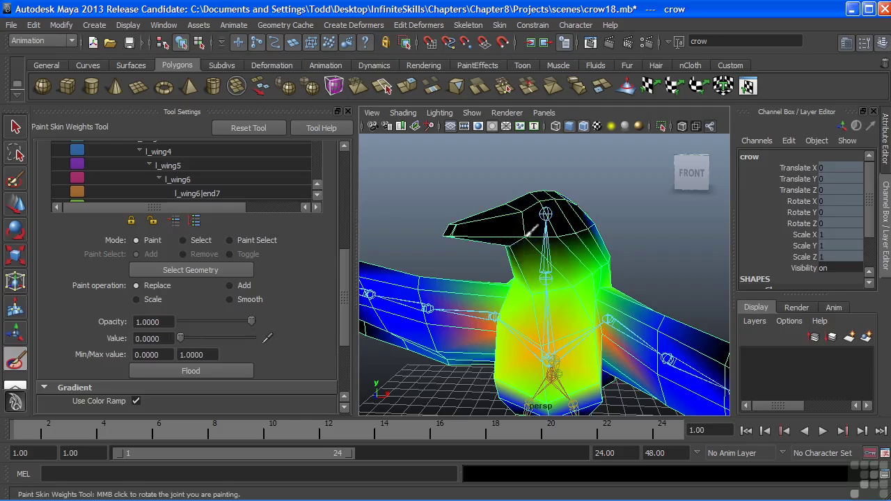
mouse_move(610, 220)
alt+mouse_down()
mouse_move(499, 229)
mouse_move(606, 230)
alt+mouse_up()
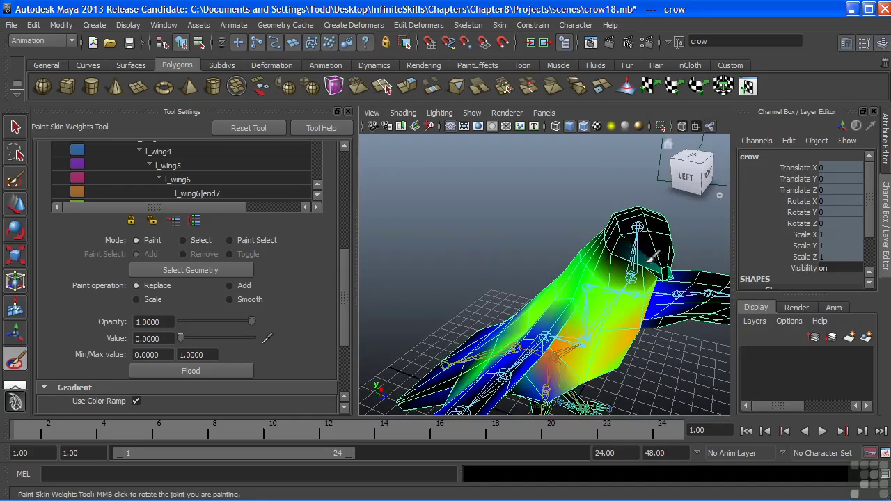
mouse_move(652, 255)
alt+mouse_down()
mouse_move(658, 259)
mouse_move(627, 224)
mouse_move(538, 219)
mouse_move(550, 220)
alt+mouse_up()
mouse_move(532, 223)
mouse_down()
mouse_move(578, 278)
mouse_move(602, 237)
mouse_move(576, 231)
mouse_move(533, 244)
mouse_move(575, 235)
mouse_move(685, 259)
mouse_move(608, 238)
mouse_up()
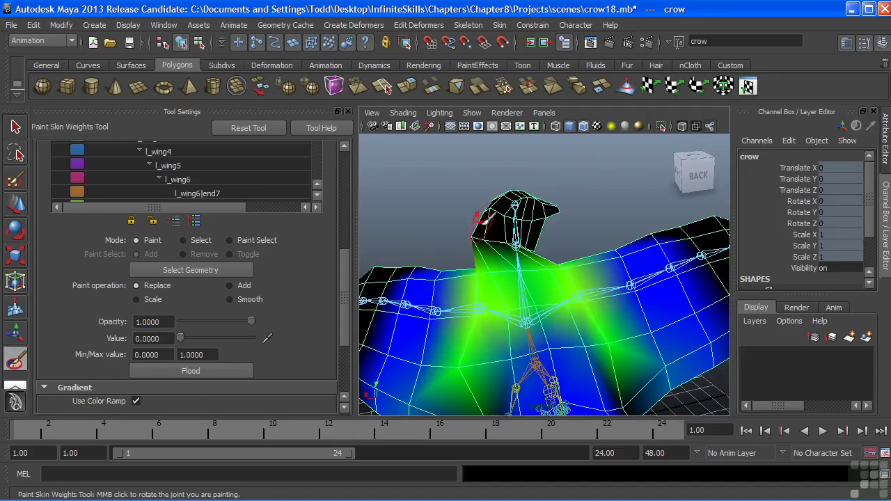
alt+drag(513, 216, 688, 215)
Switch to Smooth and smooth the body weights across the front and back of the neck
click(247, 300)
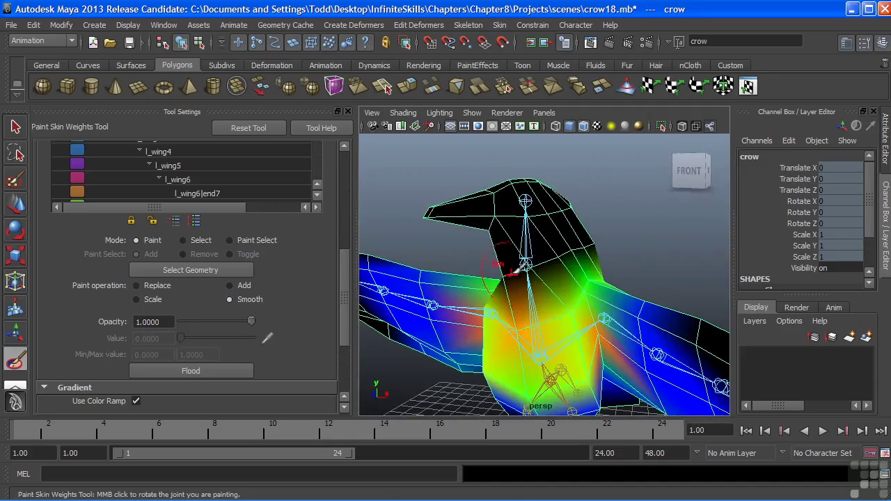
mouse_move(526, 269)
mouse_down()
mouse_move(581, 255)
mouse_move(557, 270)
mouse_move(599, 306)
mouse_up()
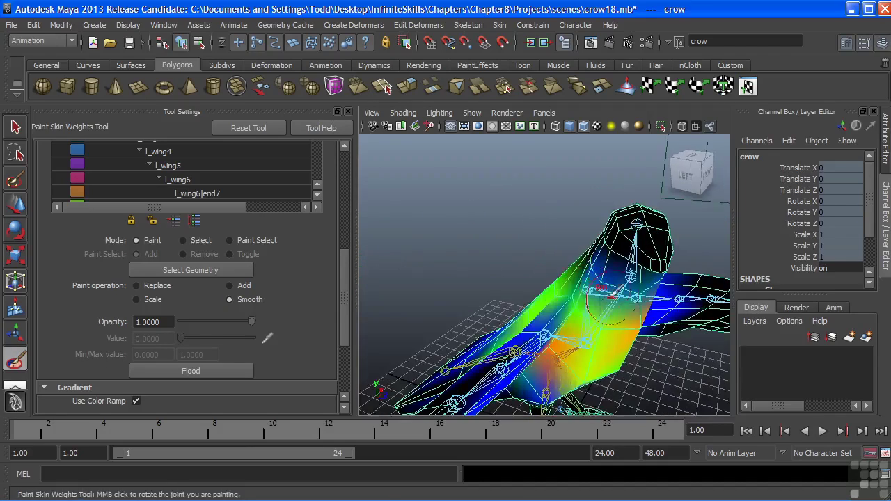
alt+drag(571, 272, 501, 236)
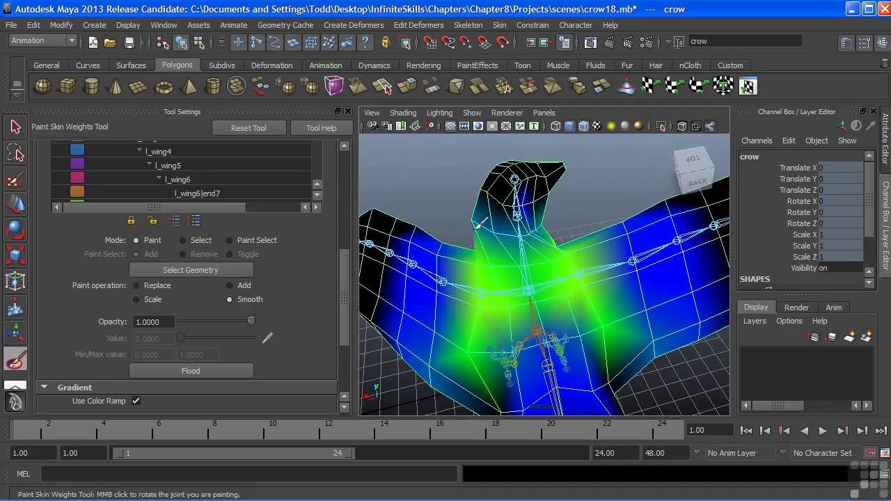
mouse_move(498, 230)
mouse_down()
mouse_move(519, 225)
mouse_move(501, 233)
mouse_move(509, 228)
mouse_move(491, 220)
mouse_up()
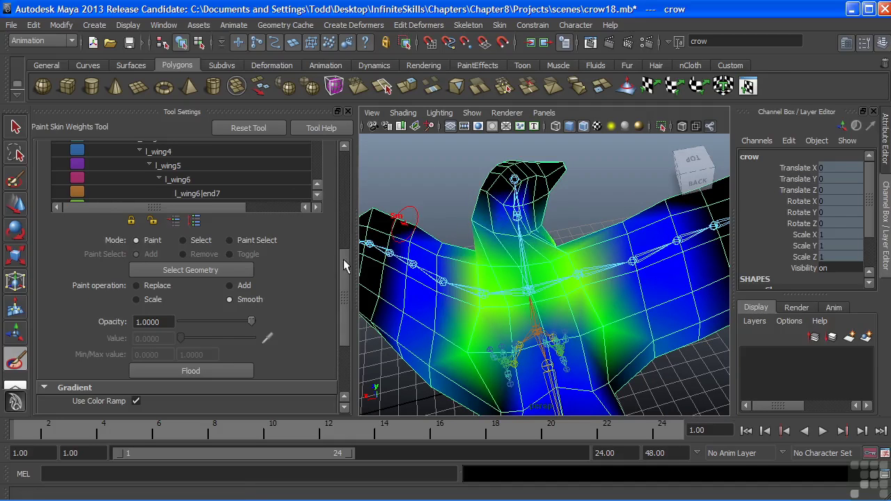
drag(343, 259, 315, 232)
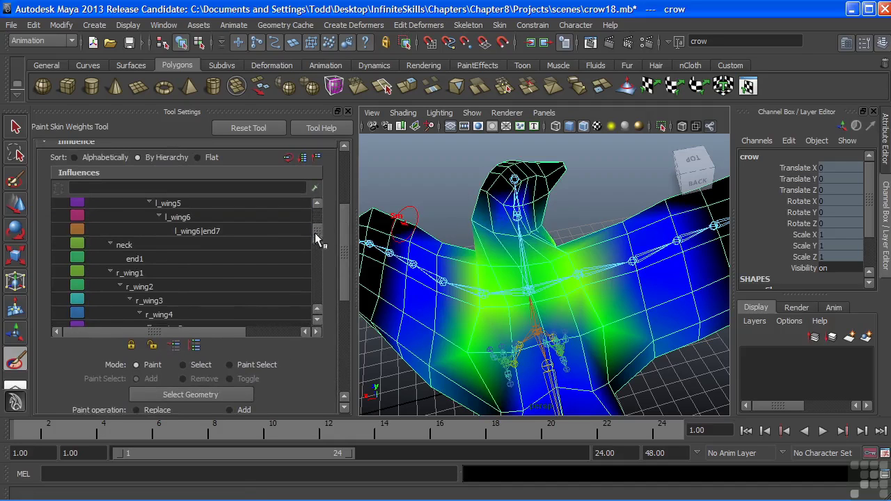
Select the neck influence and smooth its weights where the neck meets the body
click(128, 247)
mouse_move(519, 230)
mouse_down()
mouse_move(502, 223)
mouse_move(535, 244)
mouse_move(522, 286)
mouse_move(449, 314)
mouse_move(533, 306)
mouse_move(547, 292)
mouse_move(542, 279)
mouse_move(511, 290)
mouse_move(537, 287)
mouse_up()
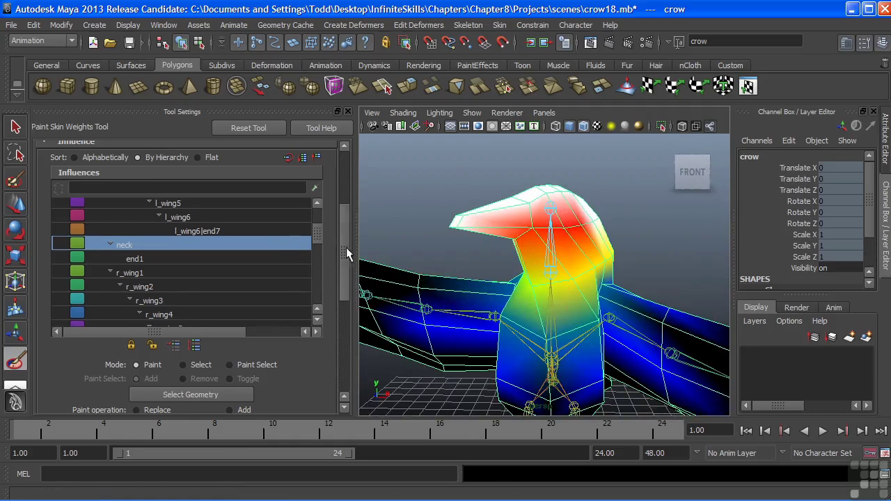
scroll(346, 247, down, 1)
Flick between the body, root and end1 weight maps on the crow
drag(318, 231, 317, 237)
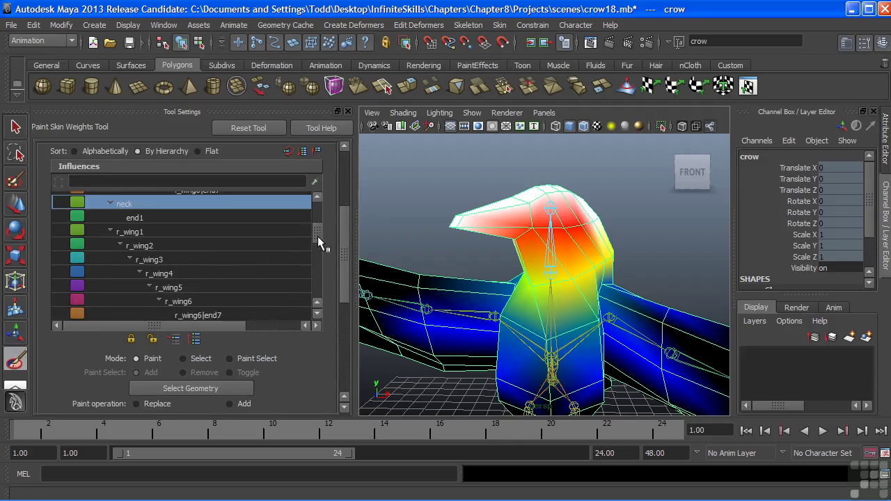
drag(318, 236, 319, 215)
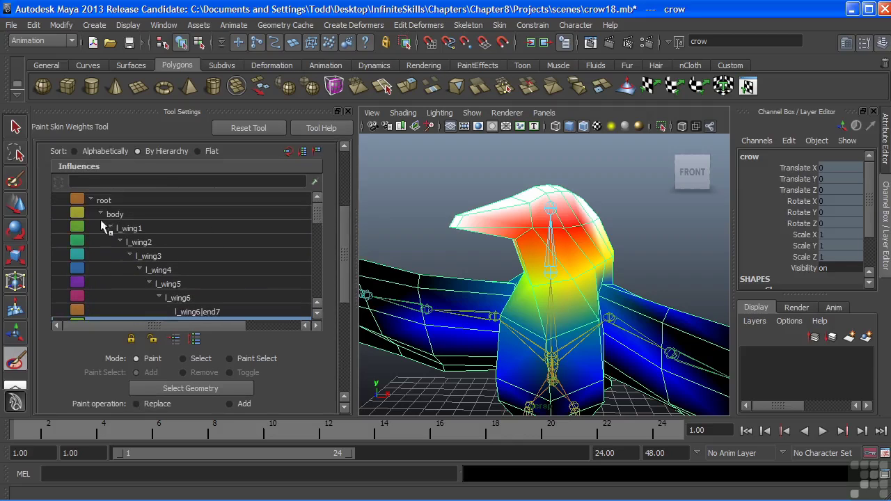
click(115, 216)
click(117, 204)
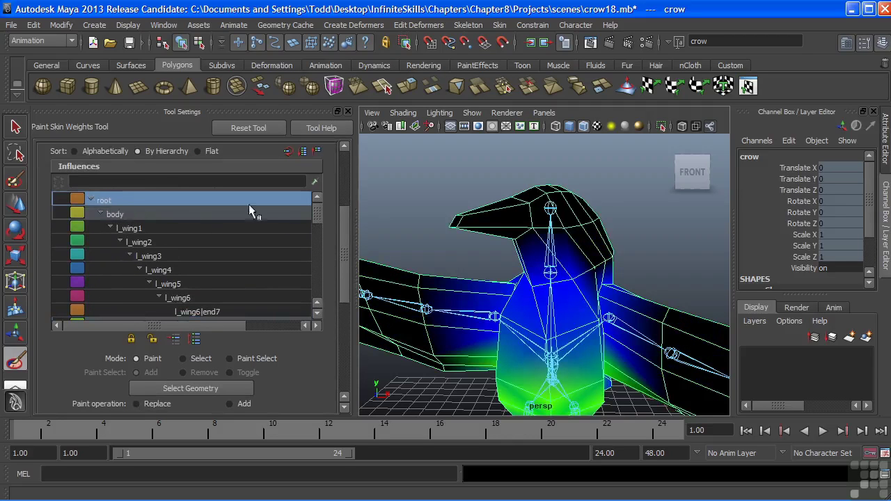
drag(318, 212, 316, 225)
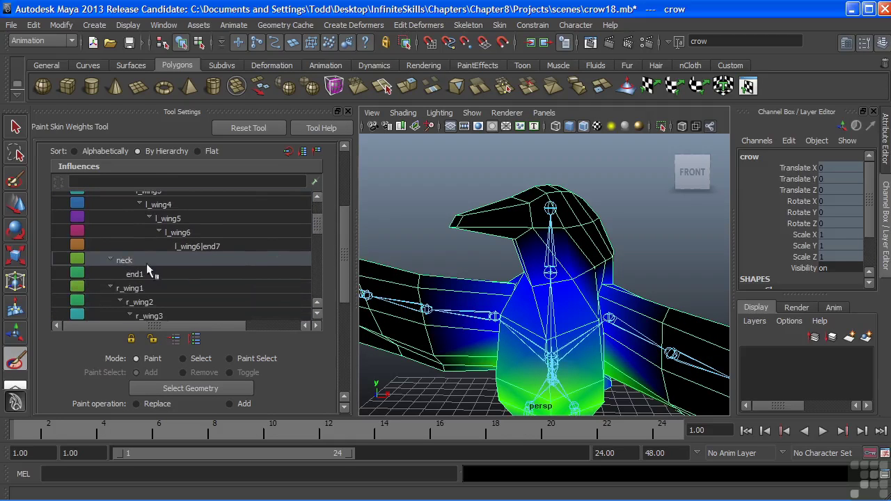
click(188, 276)
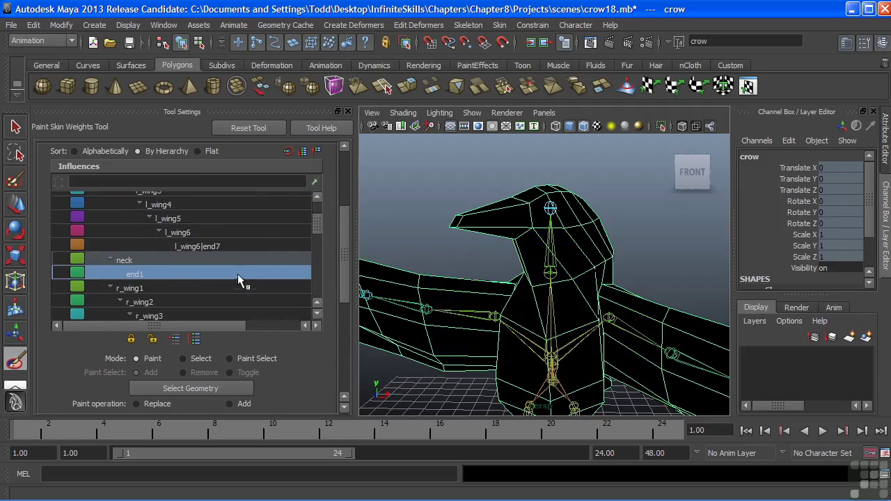
Filter influences to selected joints, cycle root, body, neck, end1, then settle on body
click(314, 183)
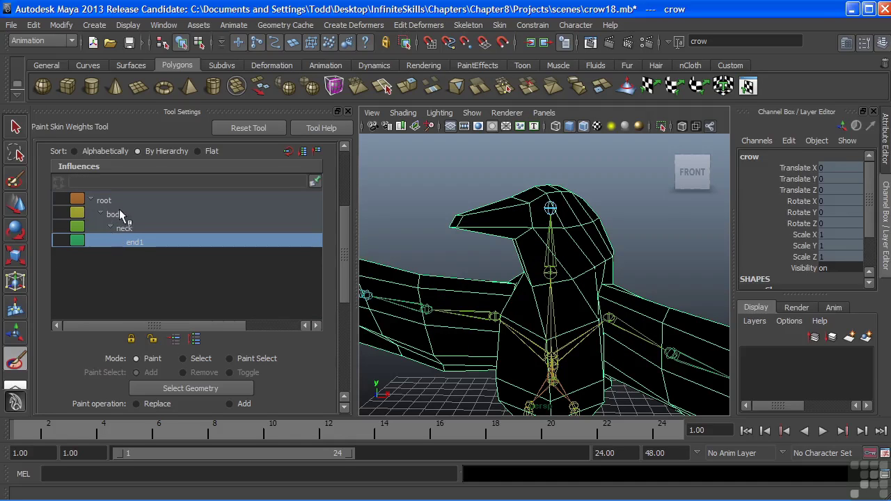
click(116, 202)
click(121, 216)
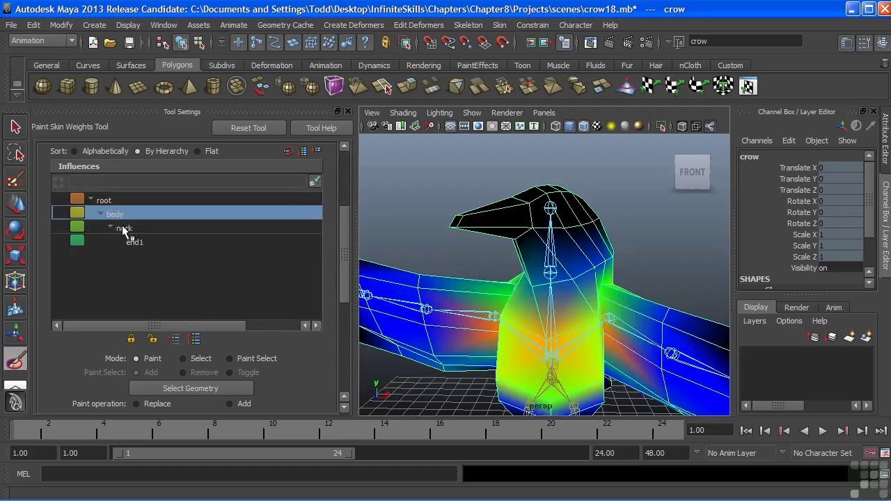
click(122, 228)
click(132, 242)
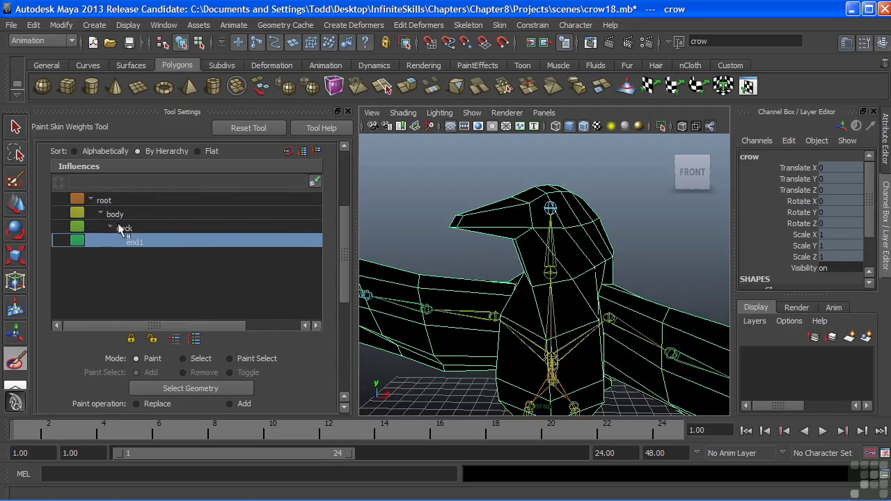
click(125, 228)
click(115, 213)
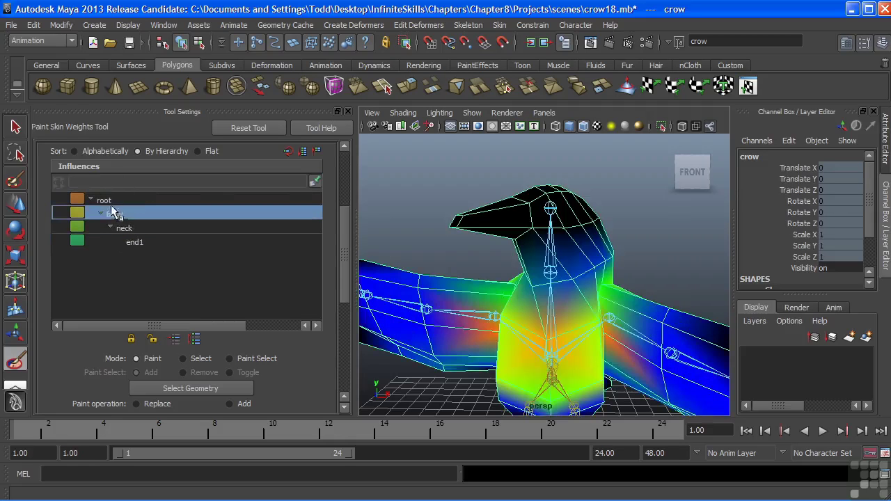
click(107, 201)
click(112, 215)
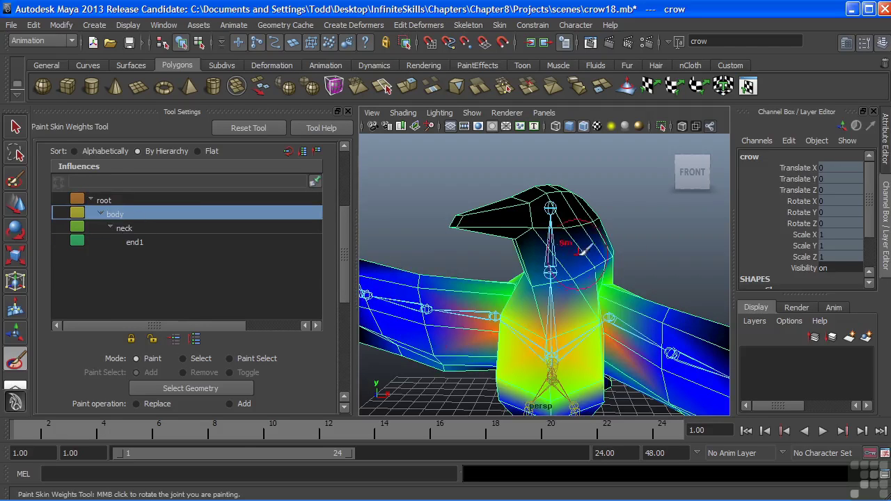
mouse_move(577, 265)
alt+mouse_down()
mouse_move(509, 279)
mouse_move(545, 271)
alt+mouse_up()
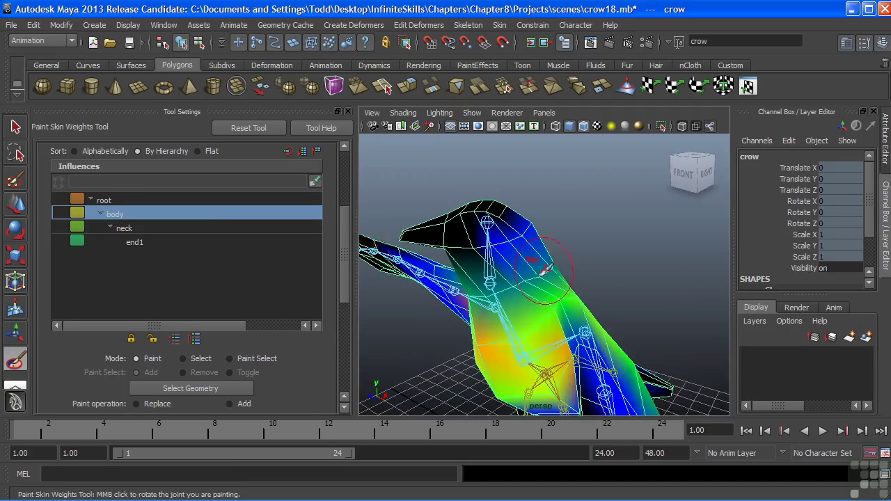
List all joints, try greyscale and red-yellow ramps, and keep the rainbow Use Color Ramp display
click(315, 184)
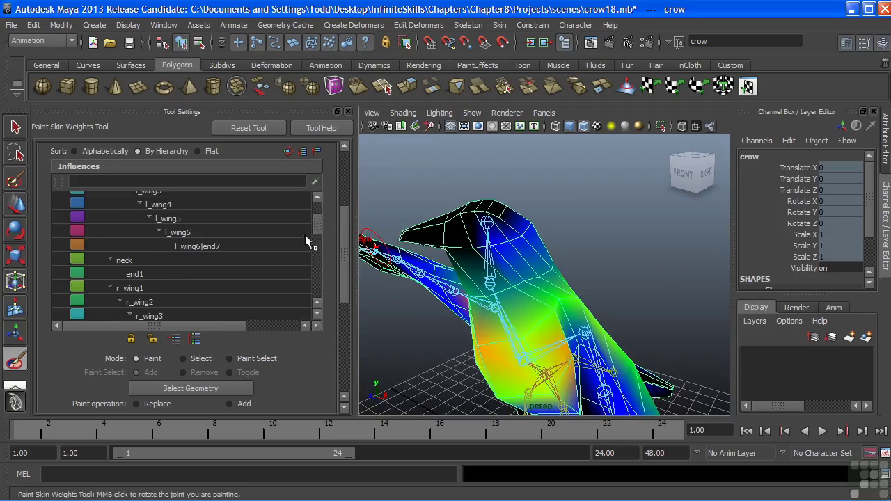
drag(319, 222, 336, 337)
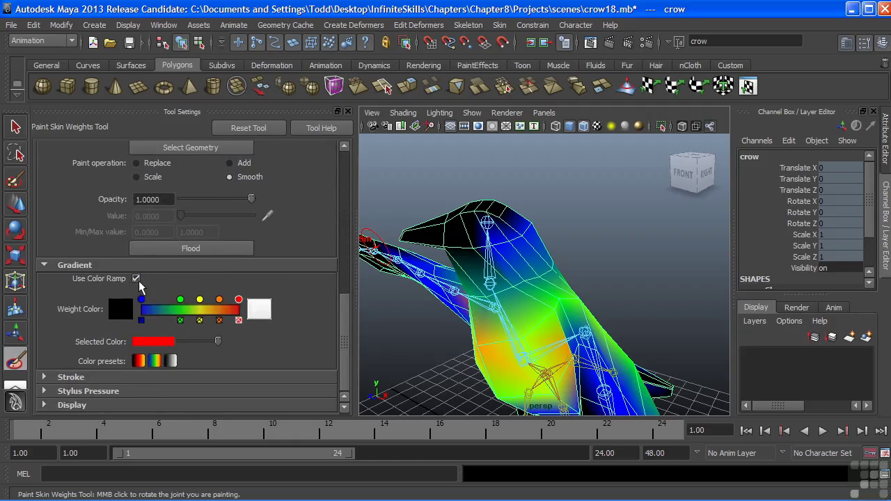
click(170, 360)
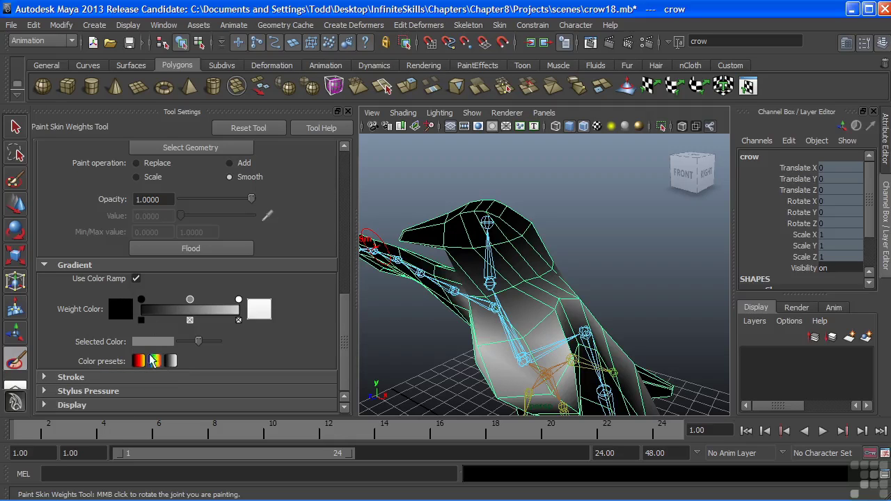
click(138, 360)
click(154, 361)
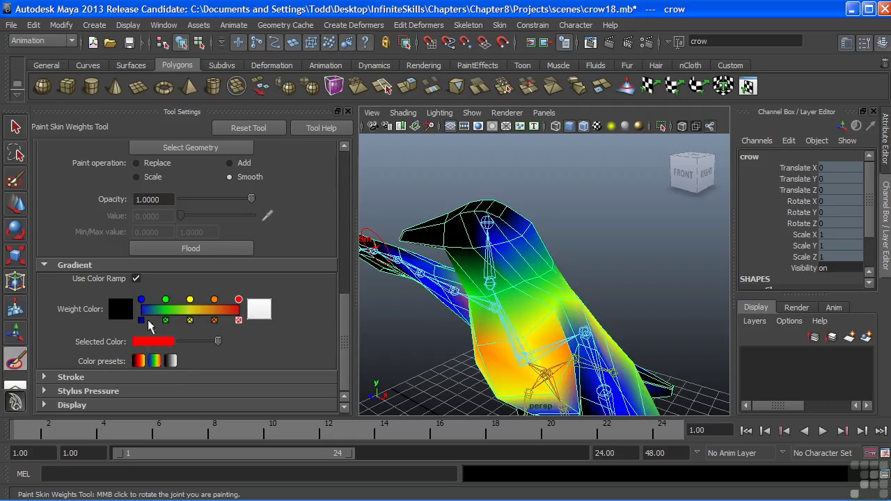
click(137, 279)
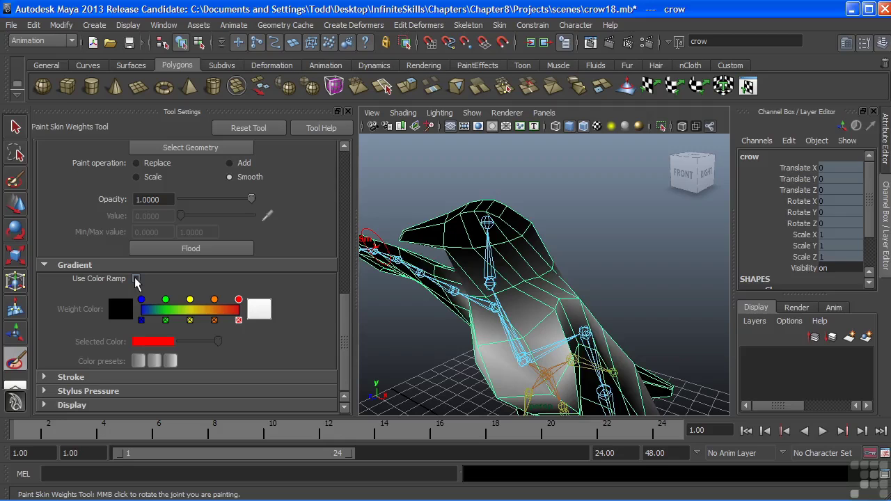
click(137, 280)
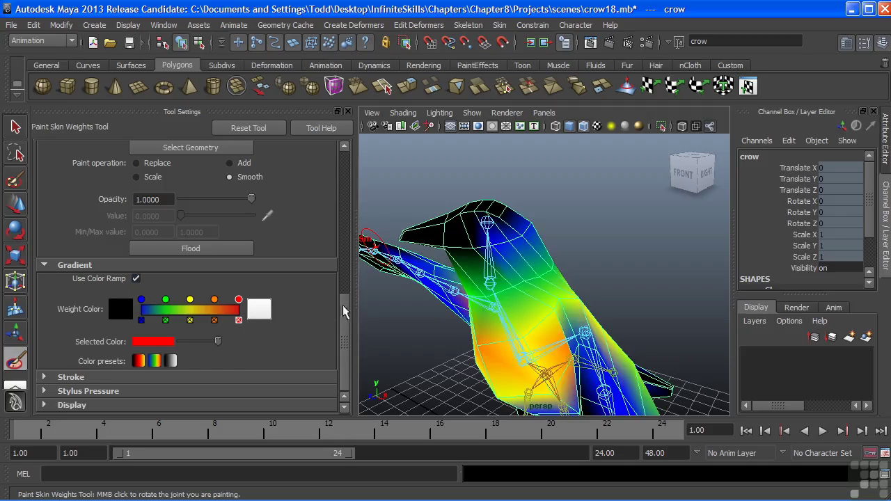
click(72, 377)
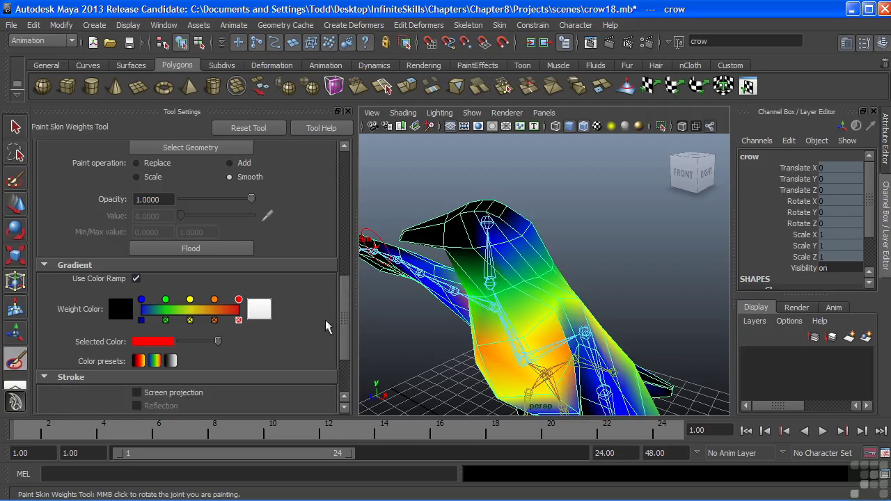
Scroll through the Stroke settings and back up to Normalize Weights, turning the crow toward the camera
scroll(348, 317, down, 1)
drag(348, 317, 333, 346)
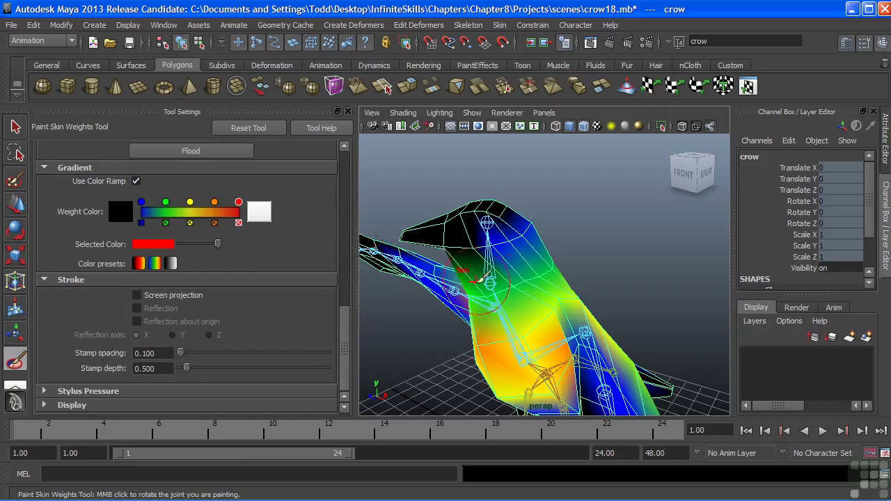
alt+drag(547, 284, 547, 265)
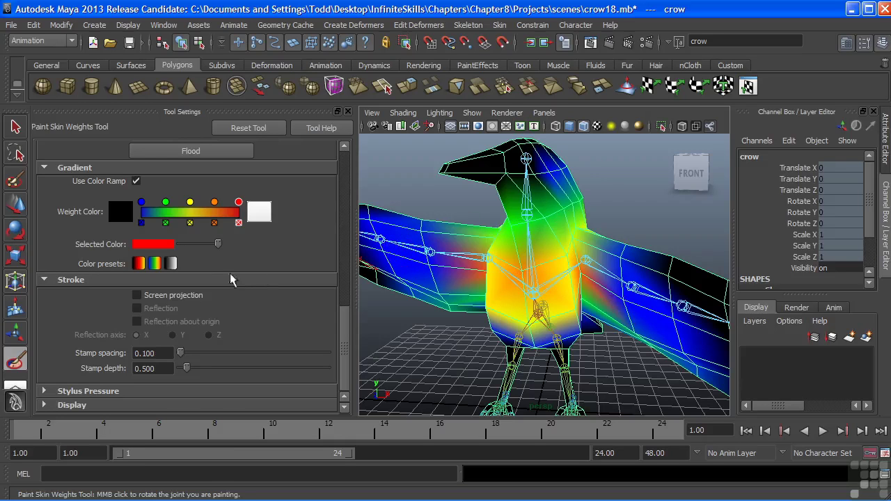
scroll(342, 337, up, 2)
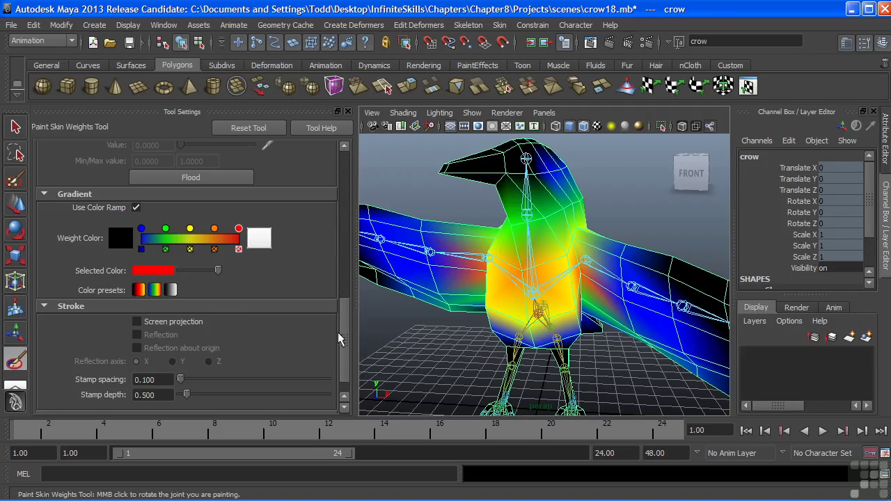
drag(345, 340, 323, 193)
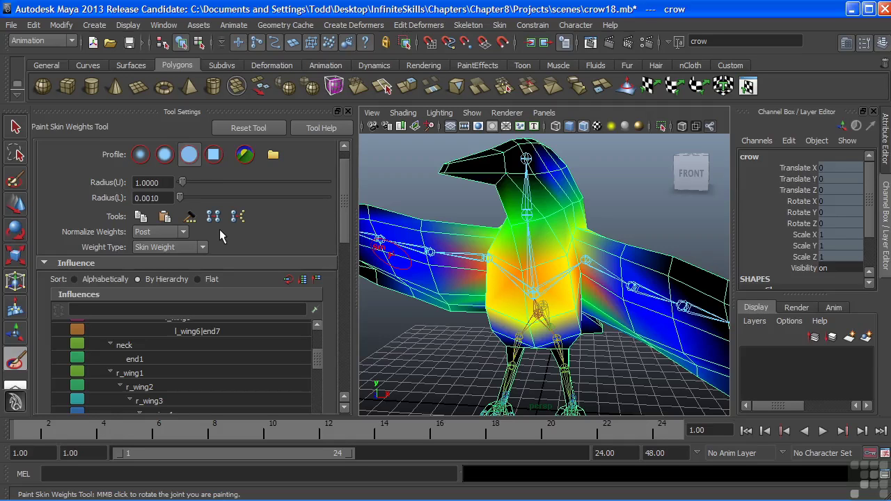
Switch Normalize Weights to Interactive, then back to Post, accepting normalization at each prompt
click(166, 235)
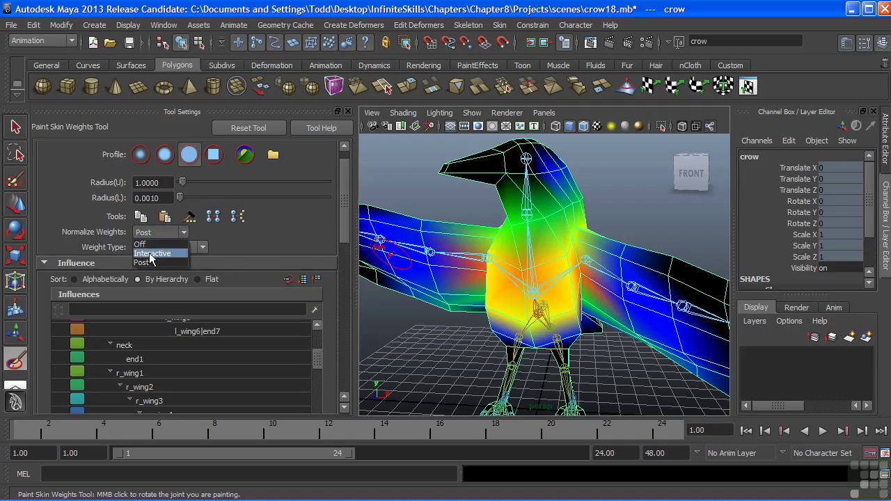
click(150, 255)
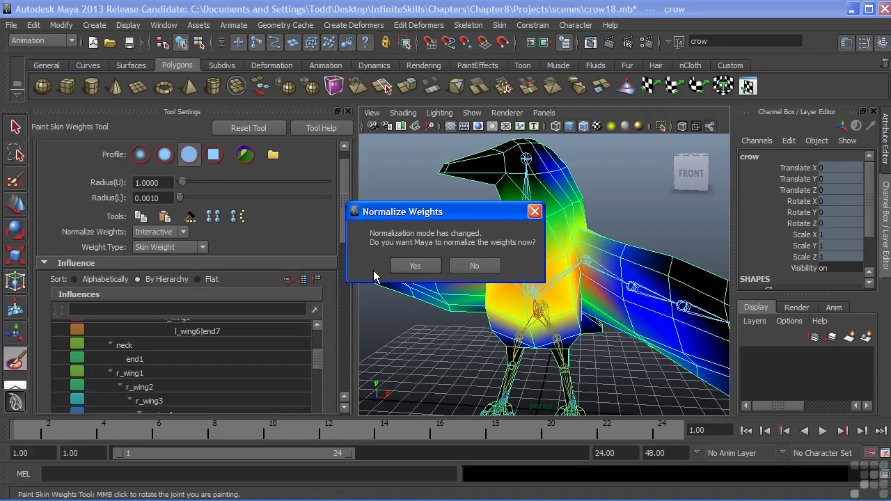
click(411, 266)
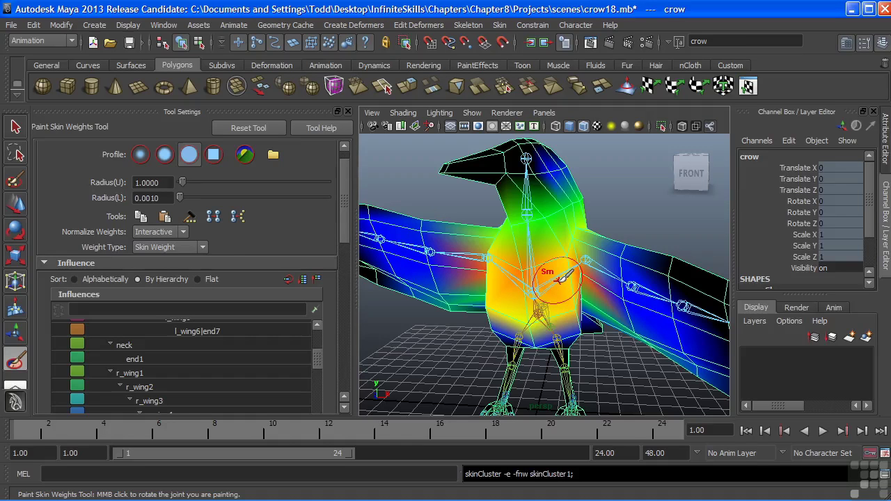
click(182, 234)
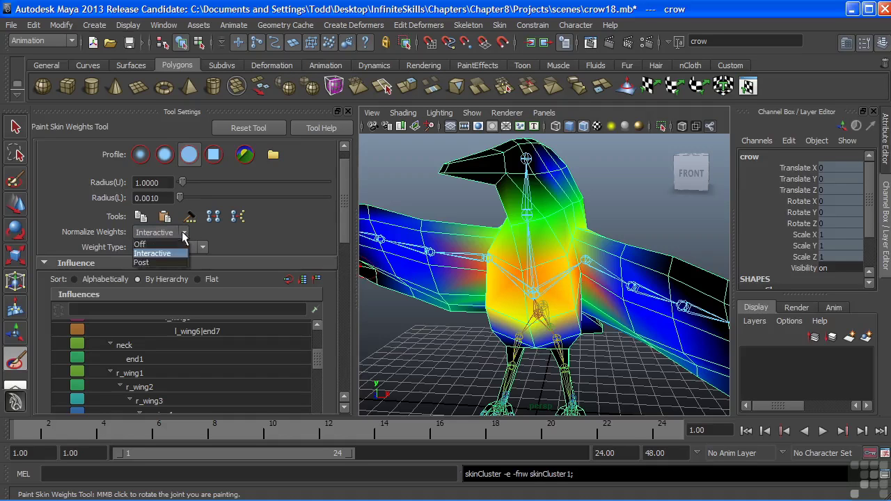
click(149, 263)
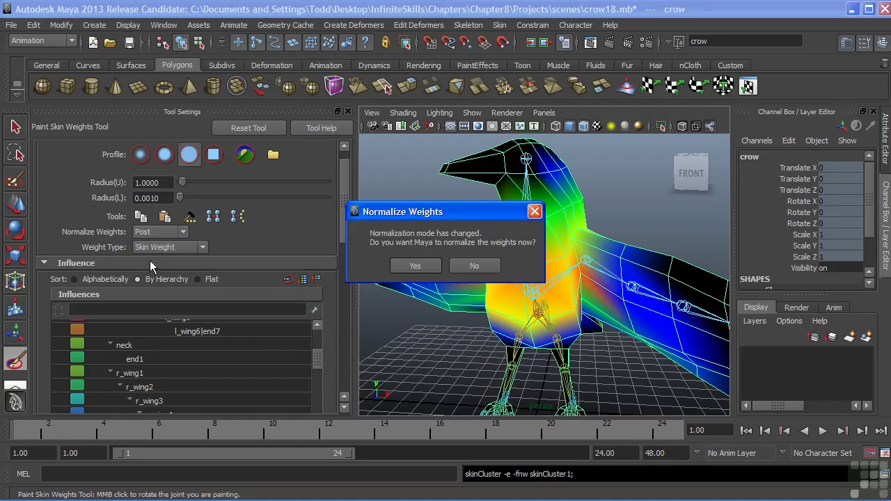
click(416, 266)
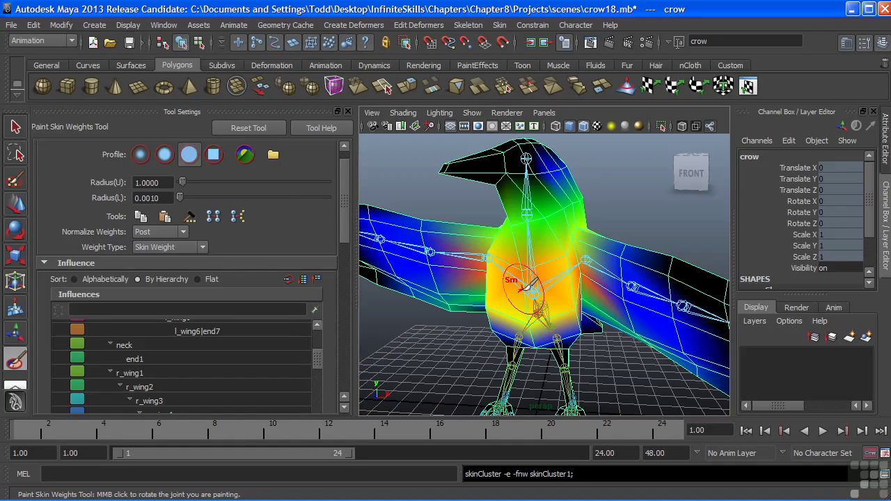
Brush Smooth weights from the crow's chest up the neck and over the side of the head
mouse_move(497, 209)
mouse_down()
mouse_move(516, 230)
mouse_move(518, 222)
mouse_up()
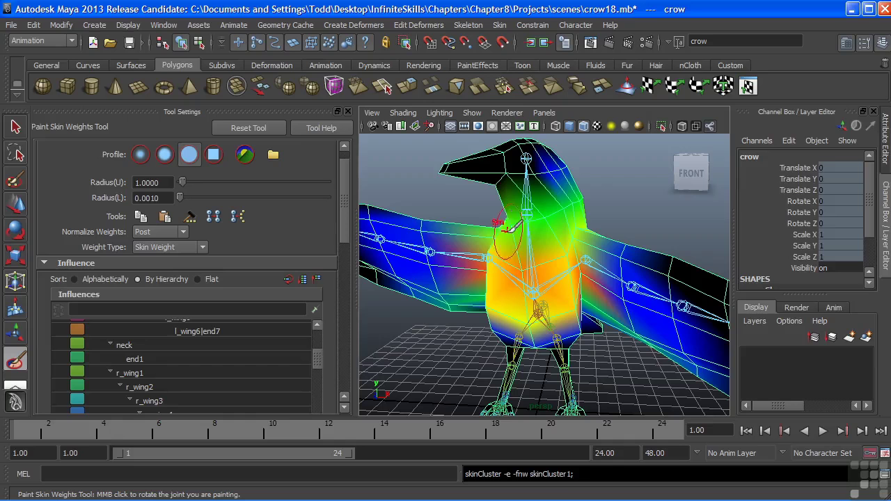
click(563, 175)
alt+drag(557, 275, 529, 268)
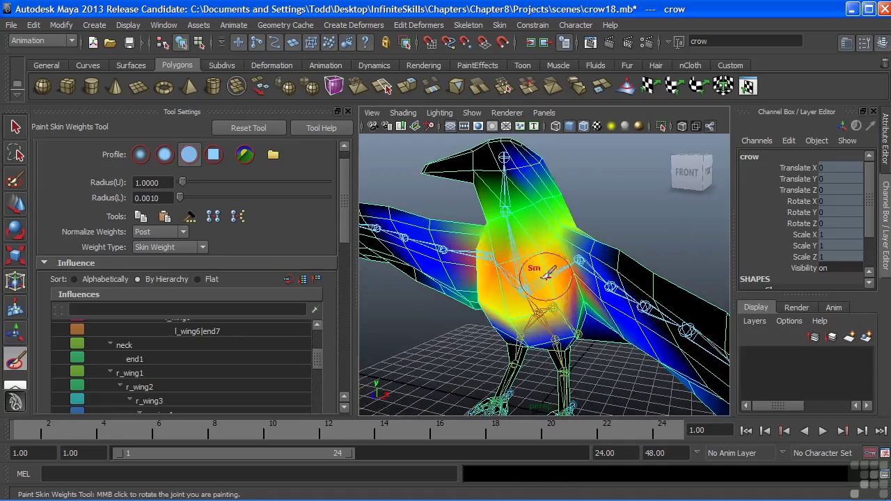
alt+drag(534, 225, 587, 257)
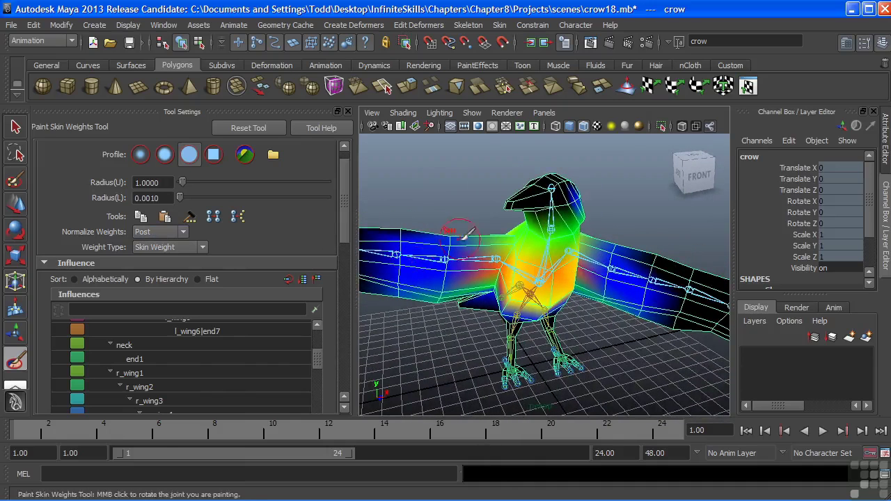
mouse_move(512, 284)
alt+mouse_down()
mouse_move(521, 298)
mouse_move(496, 287)
alt+mouse_up()
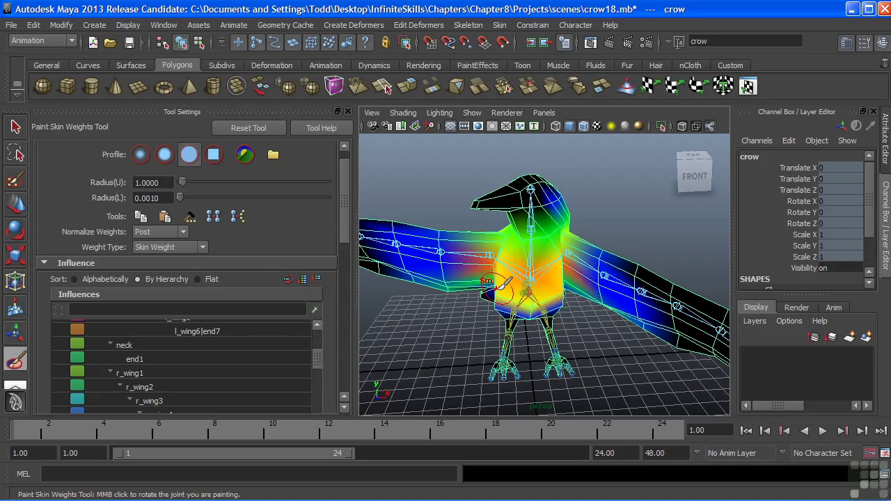
alt+drag(499, 287, 485, 272)
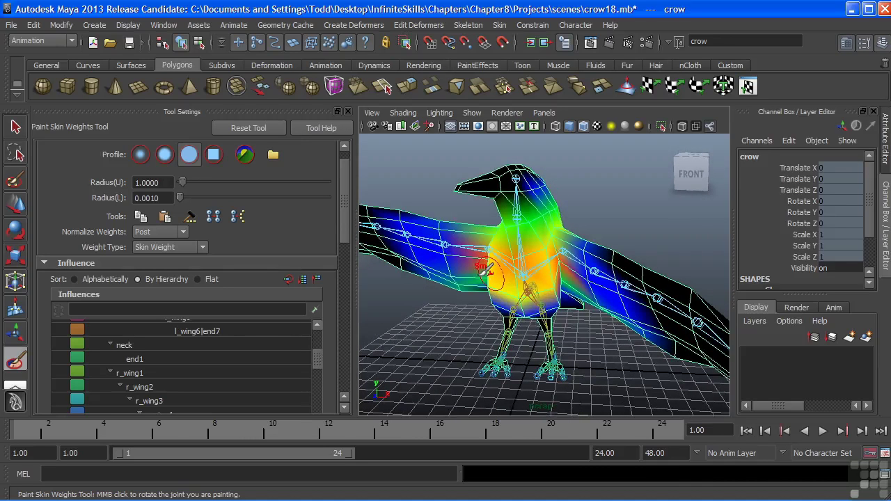